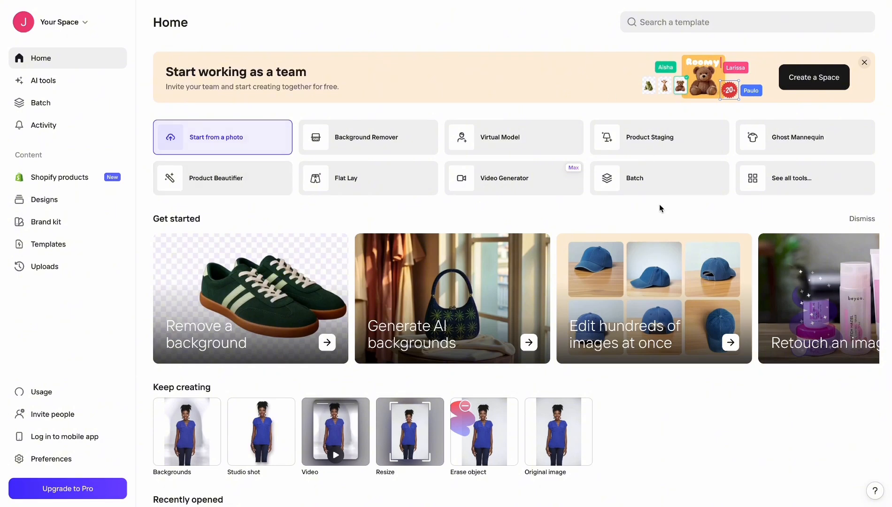
Load the aloe vera tube image "Screenshot 2026-06-06 at 1.24.22 PM.png" from Downloads into the Background Remover.
click(391, 145)
click(146, 80)
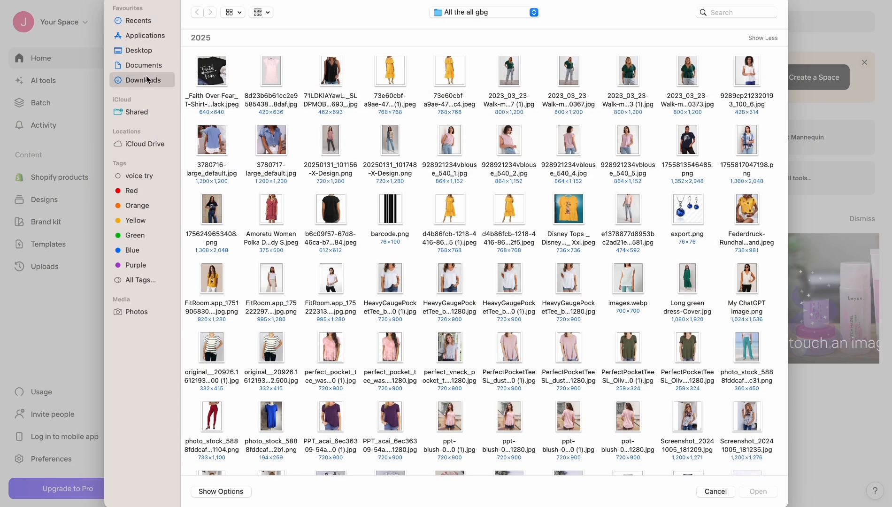
click(517, 68)
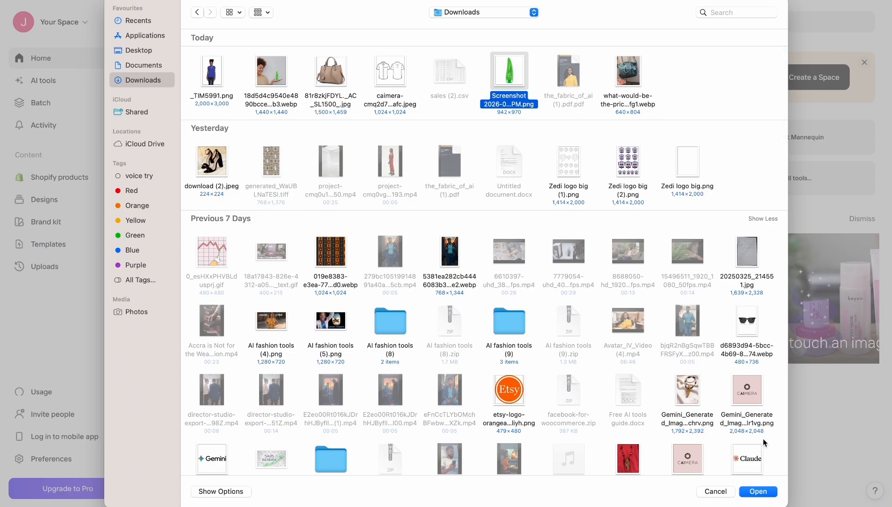
click(760, 492)
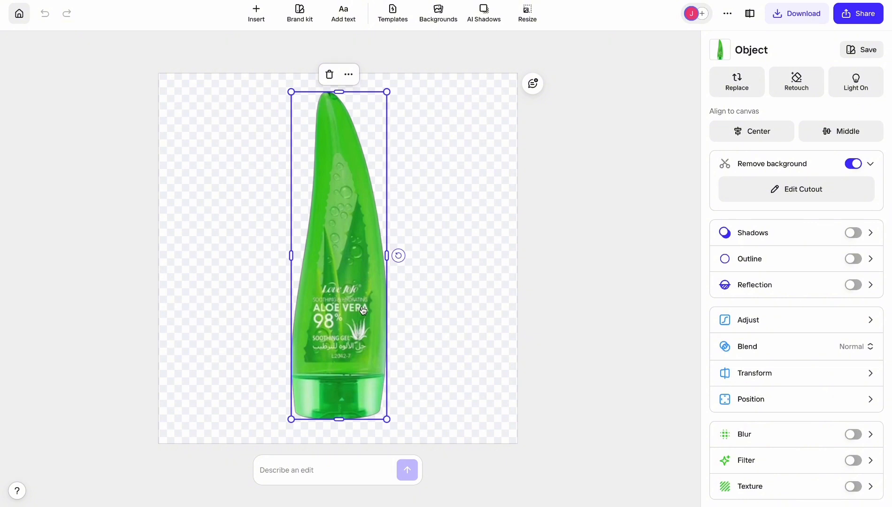
Download the cut-out aloe vera tube as a PNG file.
click(798, 14)
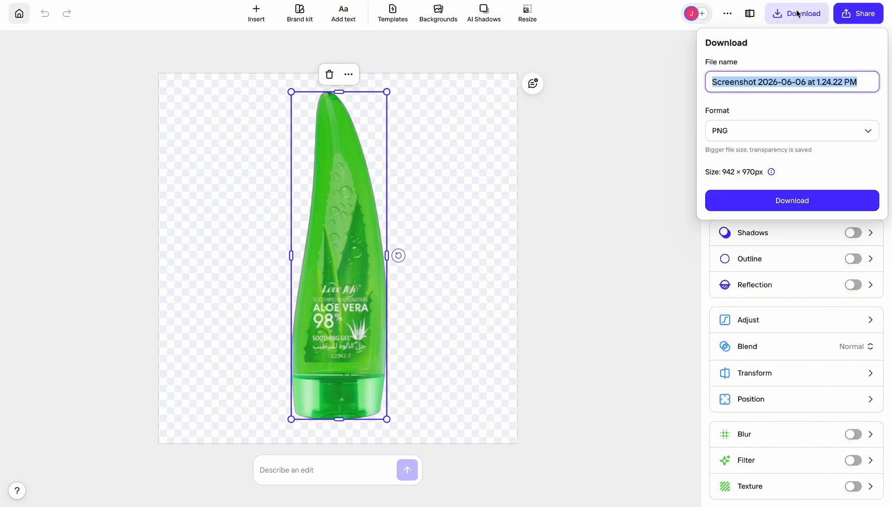
click(776, 201)
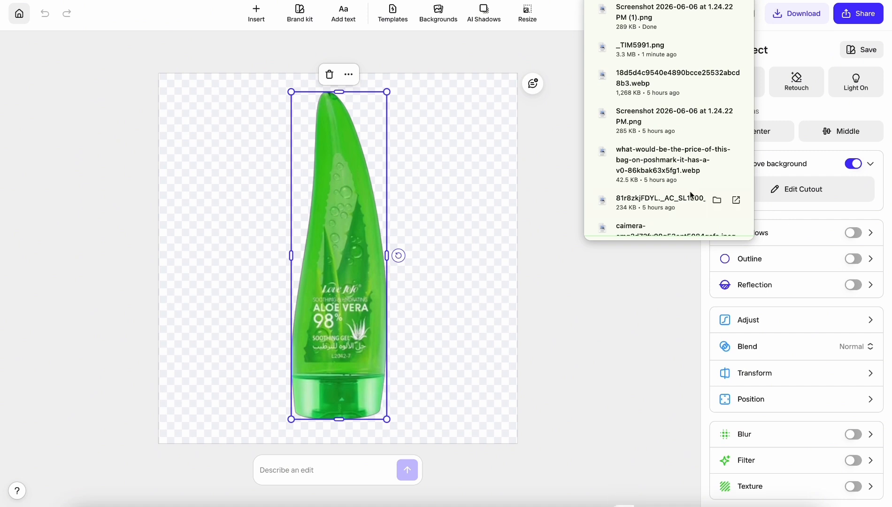
click(566, 30)
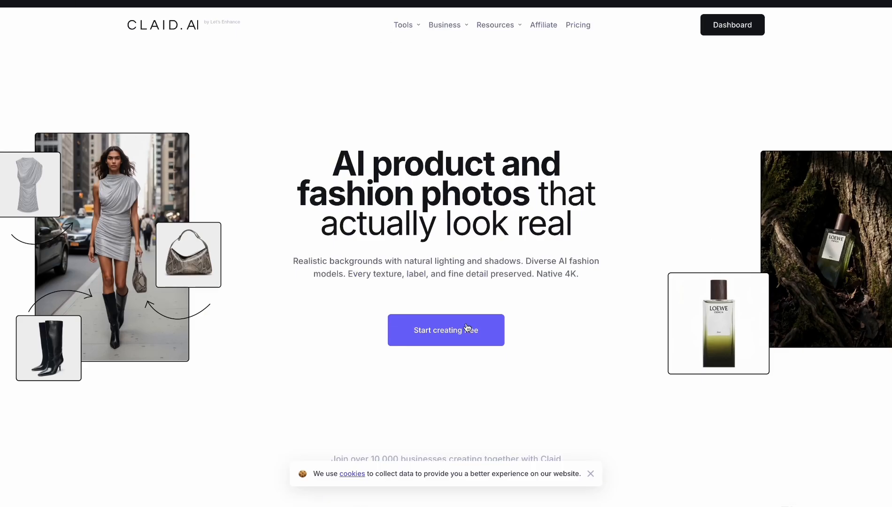
Switch to Claid.ai and pick the Humans 0243-576 template from the Humans templates for the AI background.
click(462, 333)
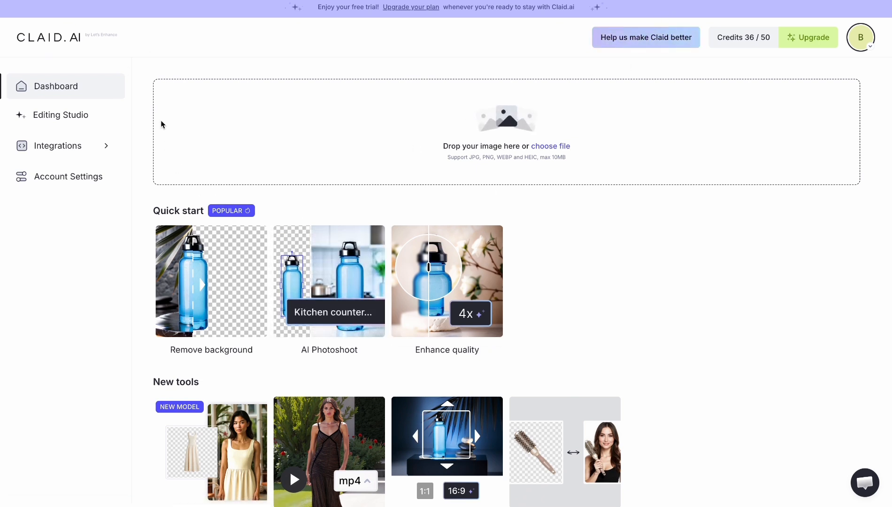
scroll(132, 260, down, 10)
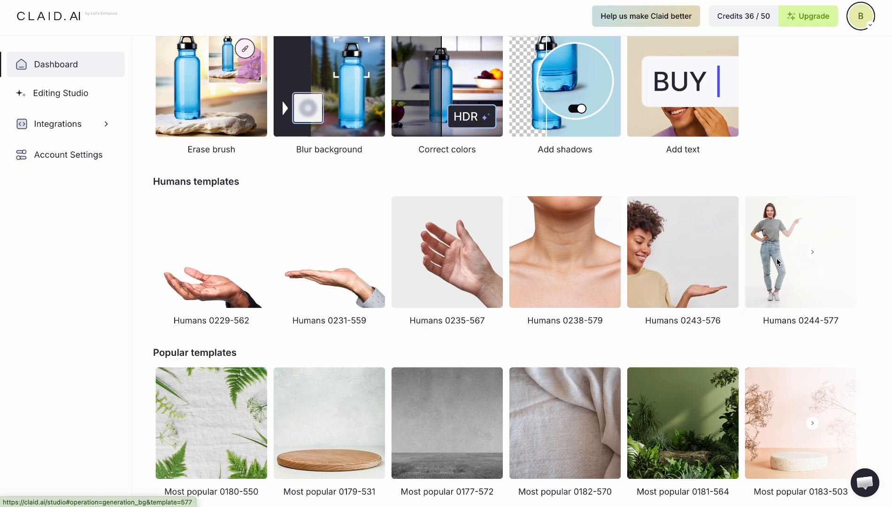
click(812, 253)
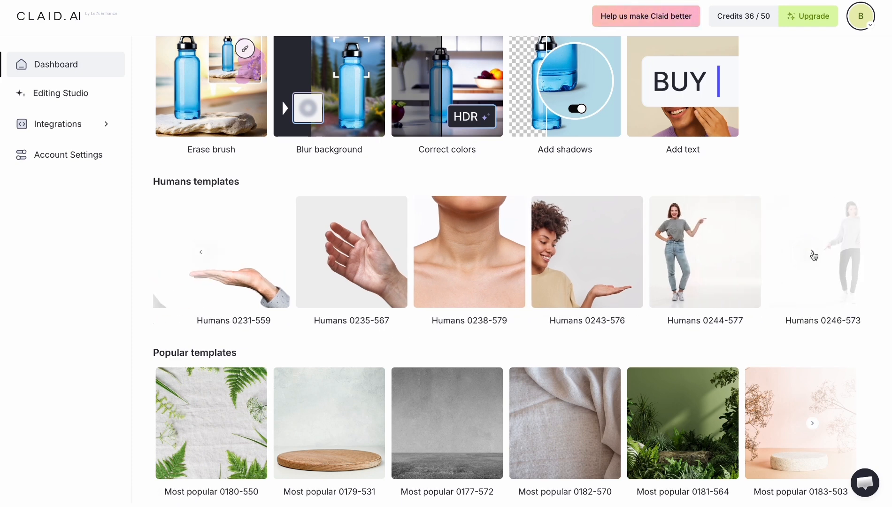
click(812, 254)
click(813, 253)
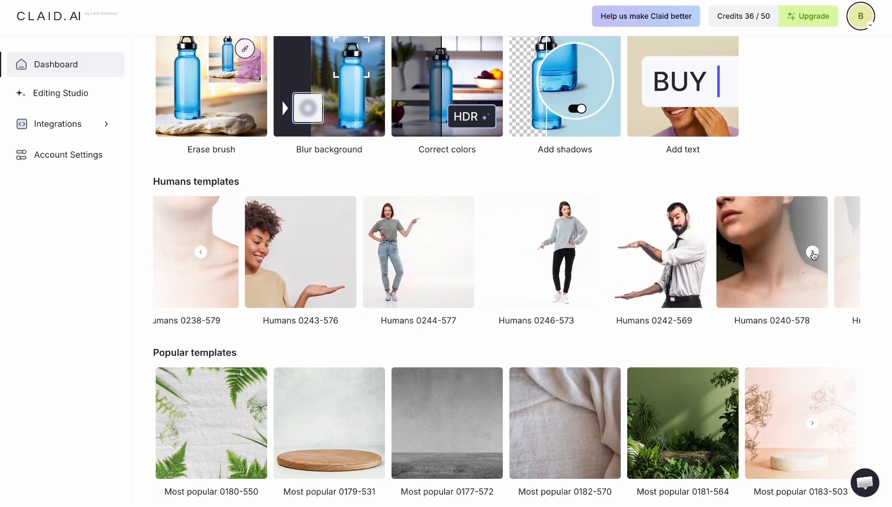
click(812, 253)
click(812, 254)
click(812, 254)
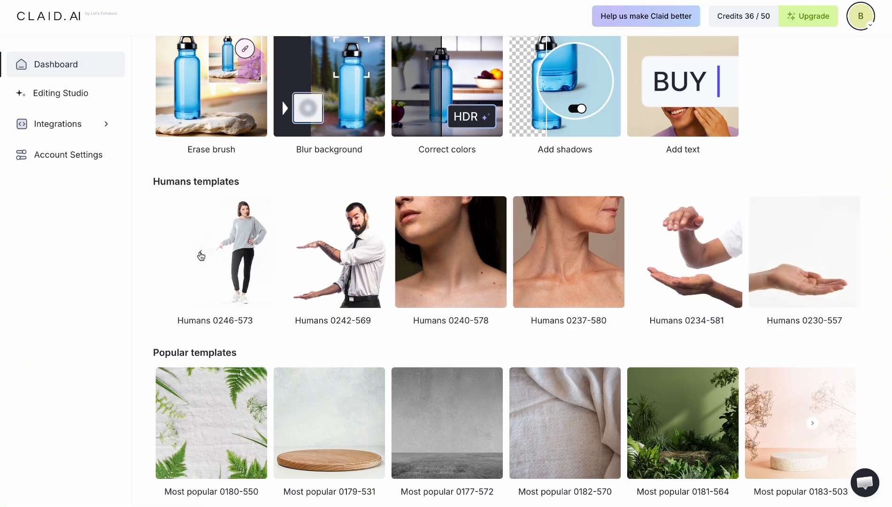
click(201, 254)
click(201, 253)
click(201, 254)
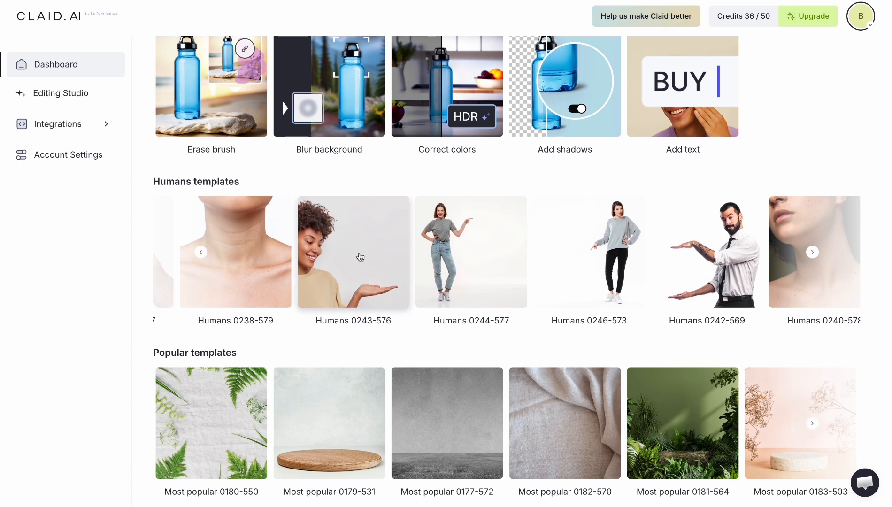
click(359, 256)
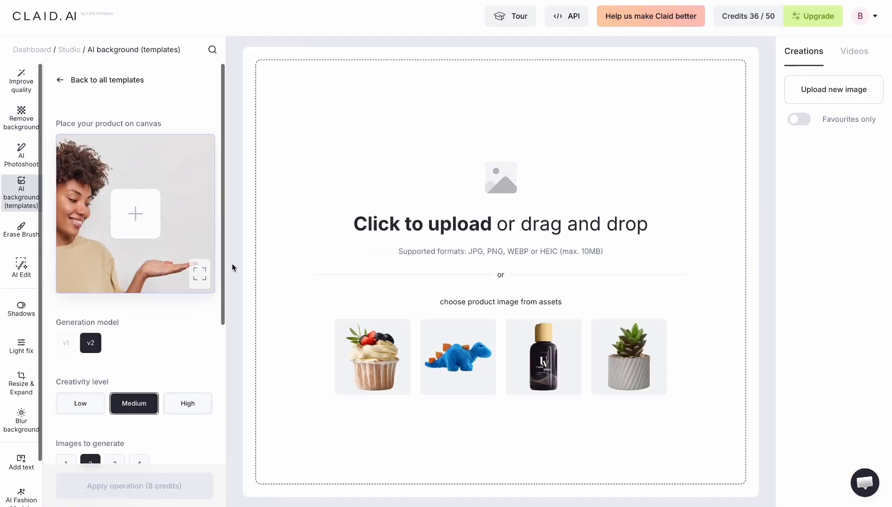
Upload the cut-out "Screenshot 2026-06-06 at 1.24.22 PM (1).png" from Downloads and scale it down on the woman's palm.
click(523, 225)
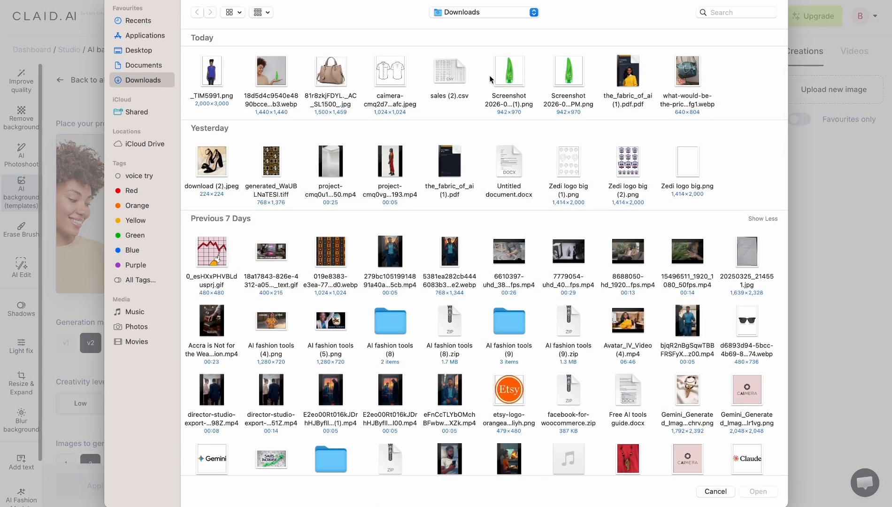
double_click(510, 76)
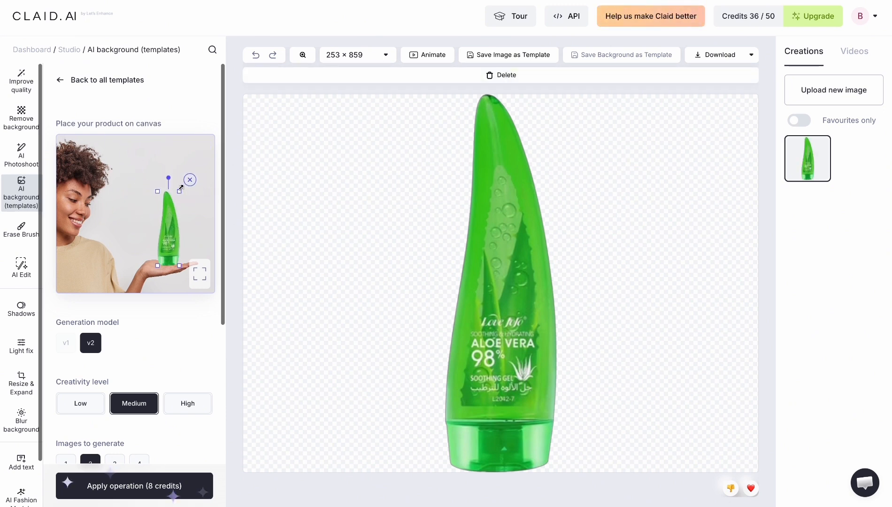
drag(179, 192, 174, 212)
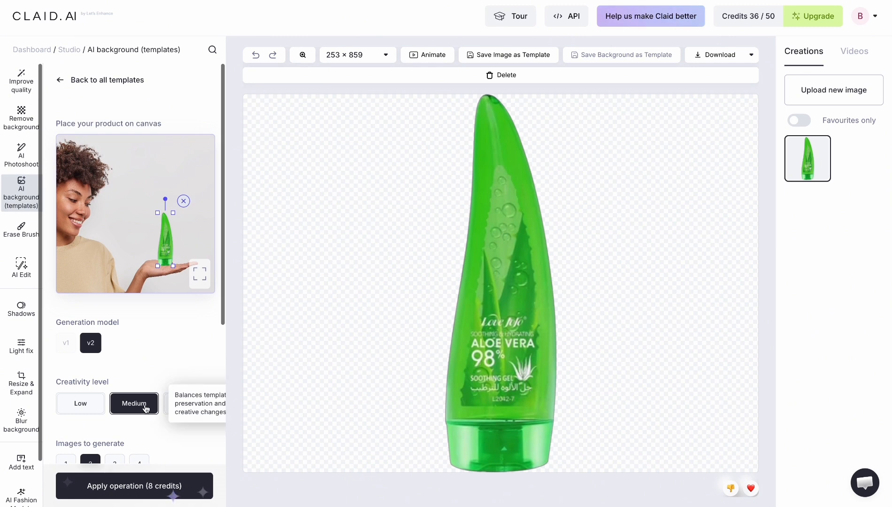
Set the number of images to generate to 1 and apply the AI background operation.
scroll(167, 397, down, 3)
scroll(168, 389, down, 1)
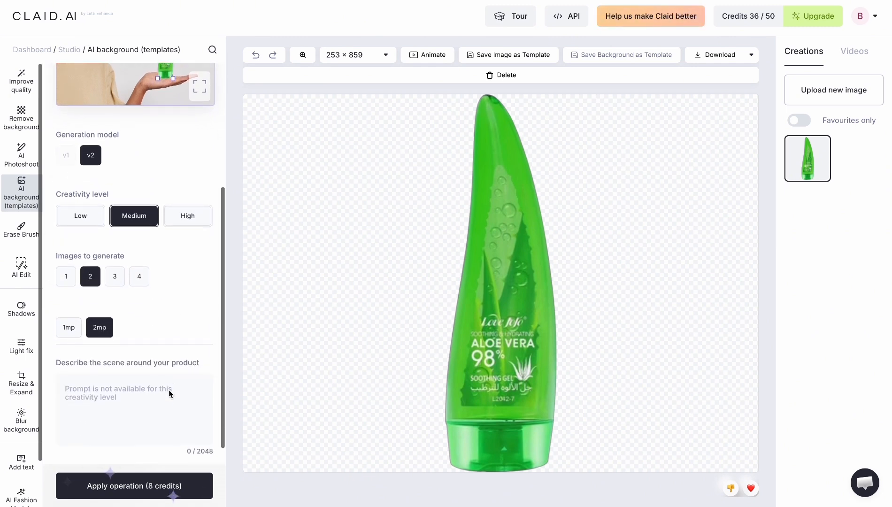
click(65, 281)
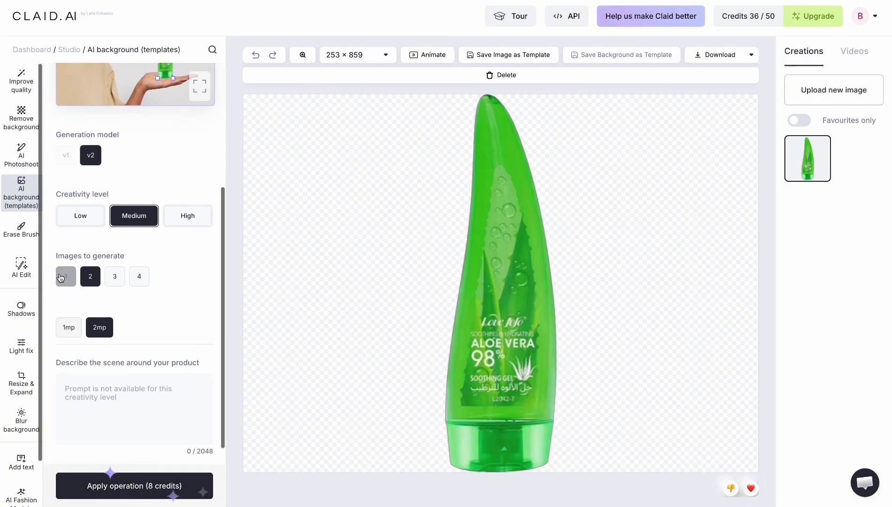
click(61, 277)
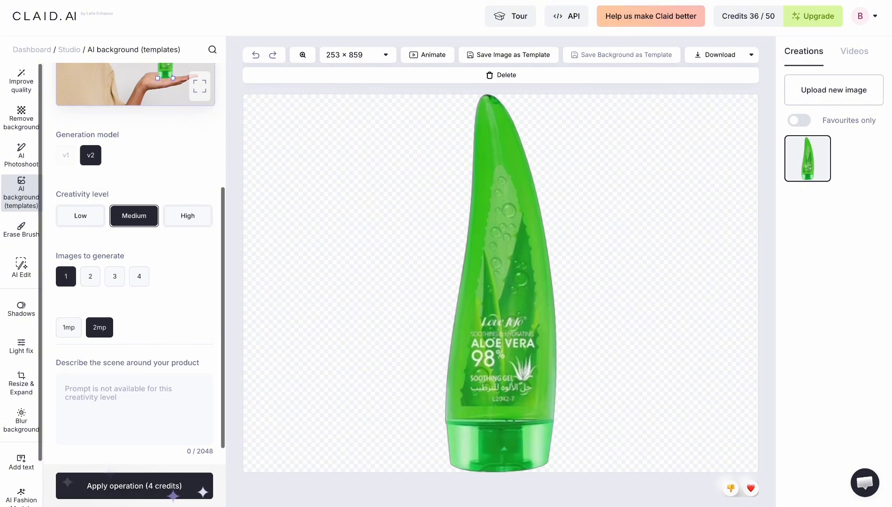
click(132, 485)
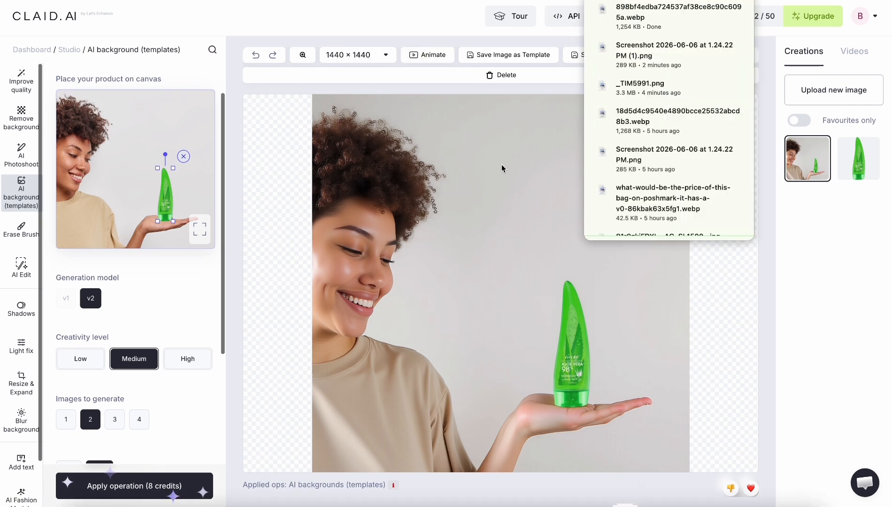
Examine the output sizes offered for the generated image, its Image to video prompt and the Erase Brush settings.
click(386, 55)
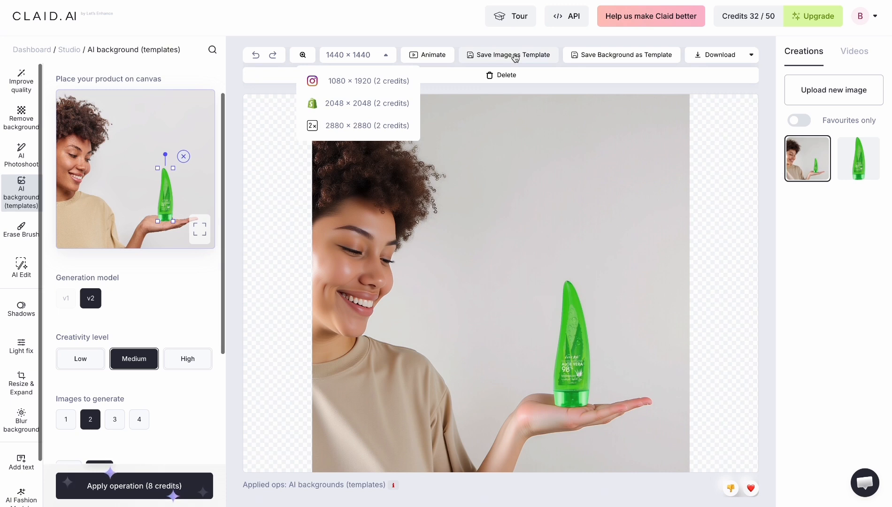
click(423, 22)
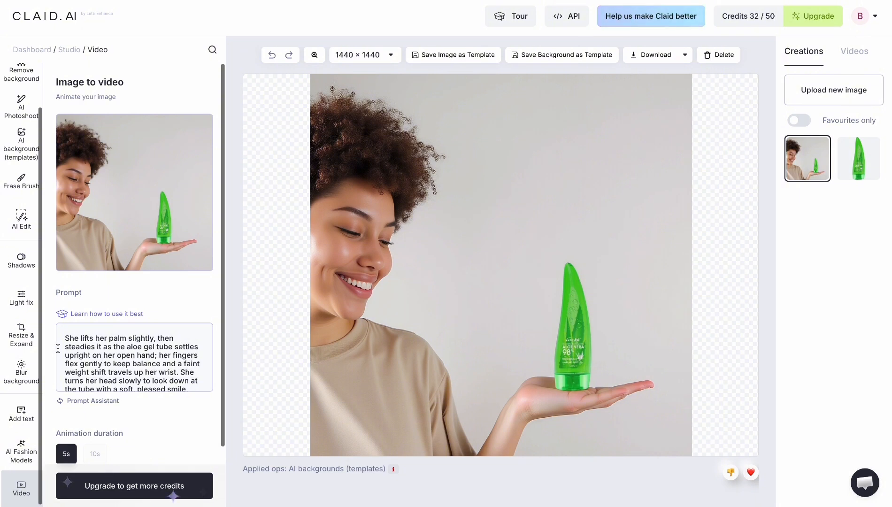
scroll(151, 361, down, 2)
scroll(152, 362, up, 1)
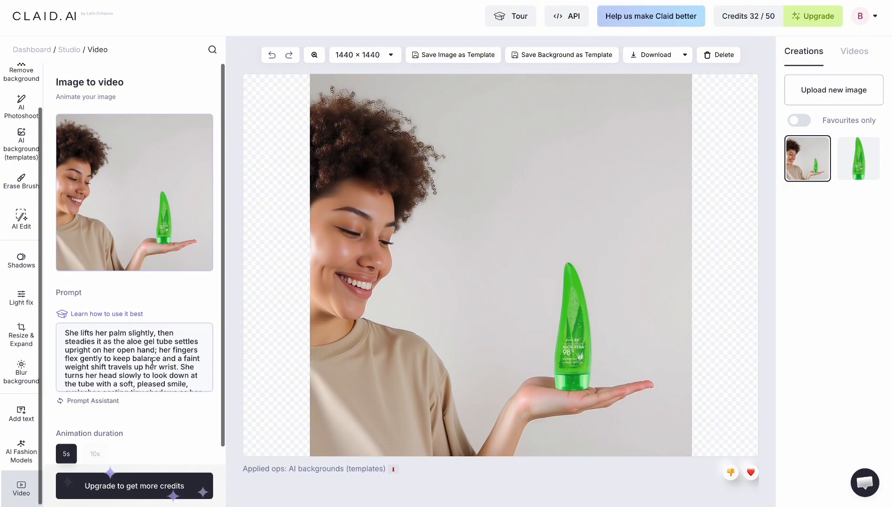
click(21, 111)
click(23, 150)
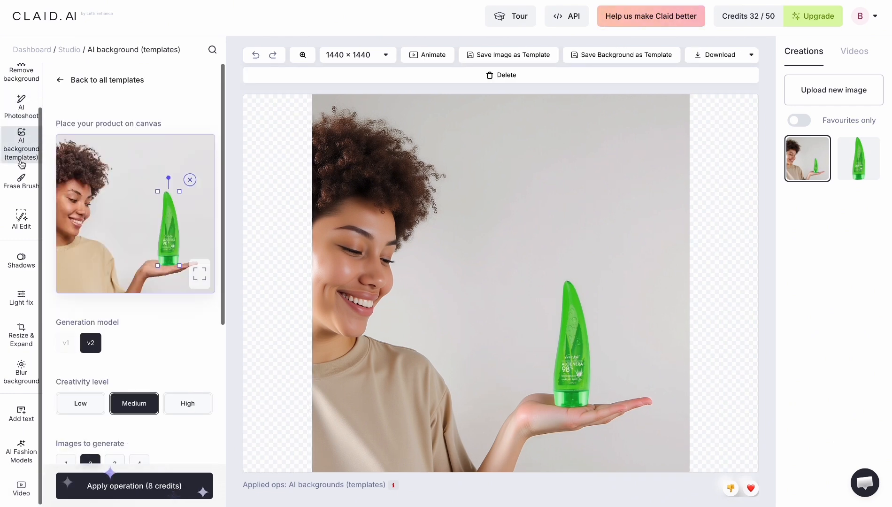
click(22, 183)
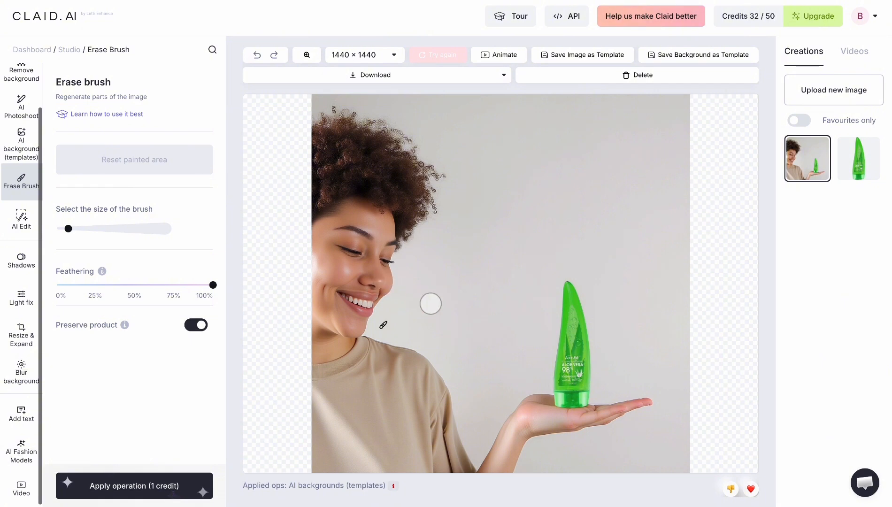
Enter the AI Edit prompt "make the background bathroom tiles" for the generated image.
click(21, 216)
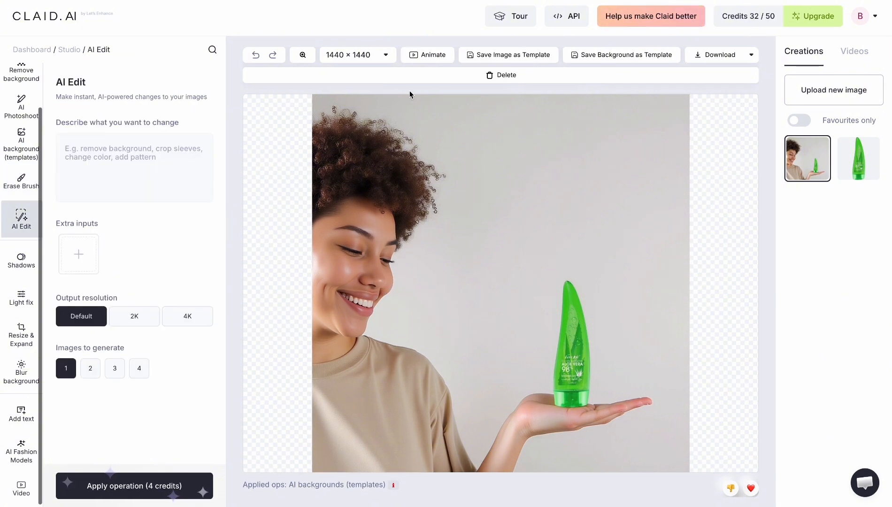
click(127, 197)
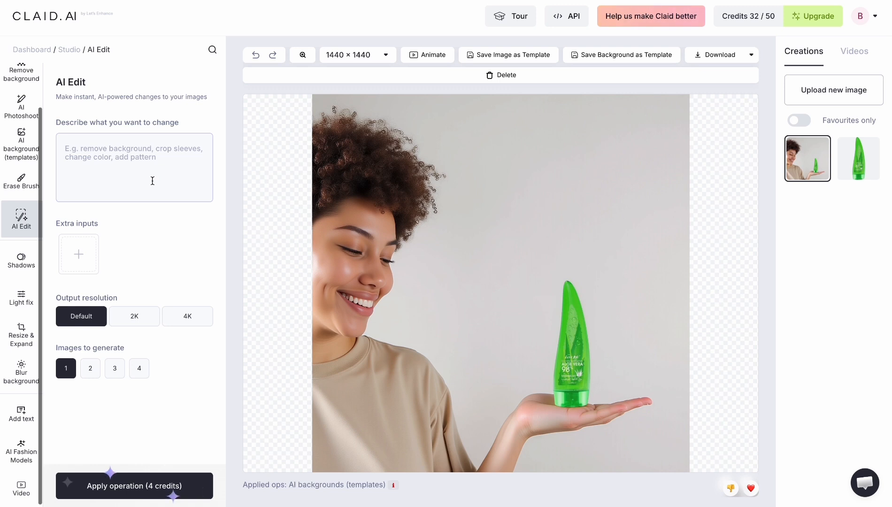
click(143, 165)
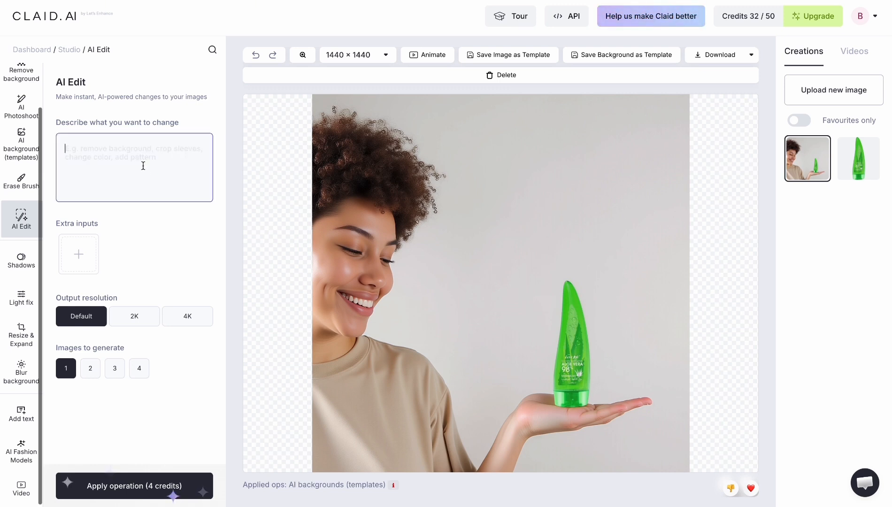
text(put some)
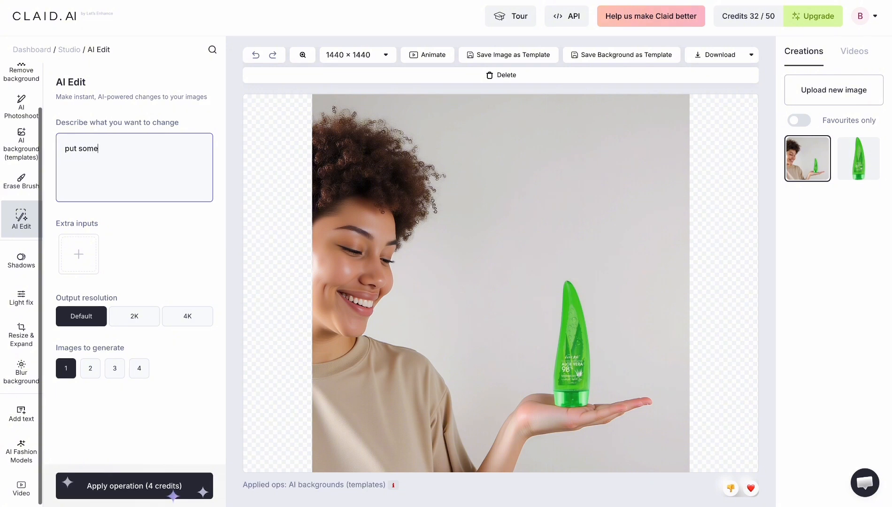
text(tiles)
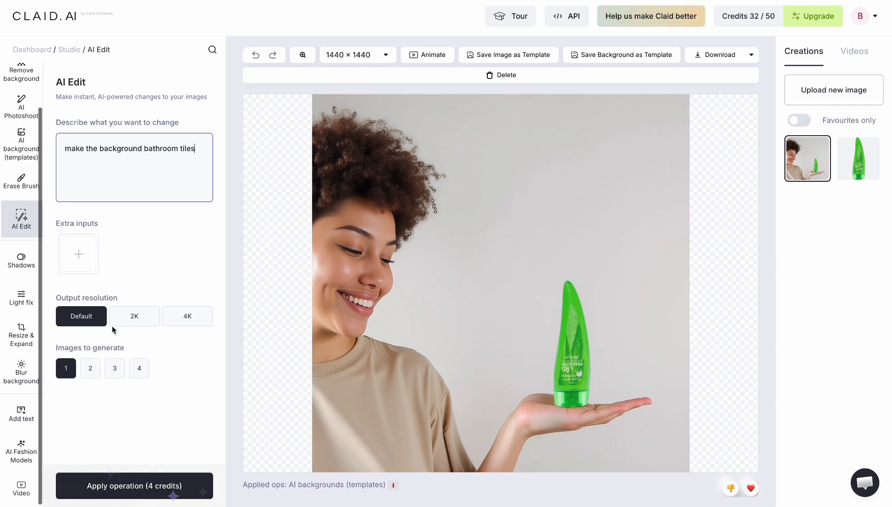
Apply the AI edit with one image at the Default output resolution.
click(135, 318)
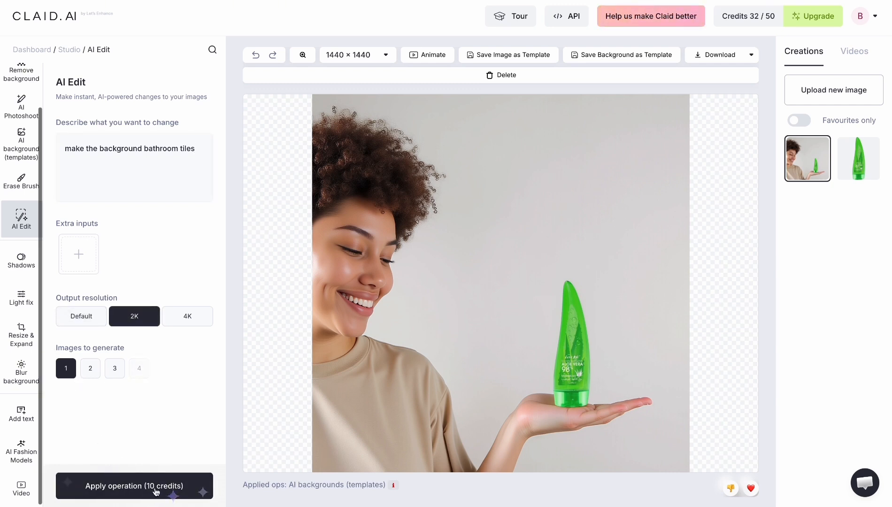
click(82, 318)
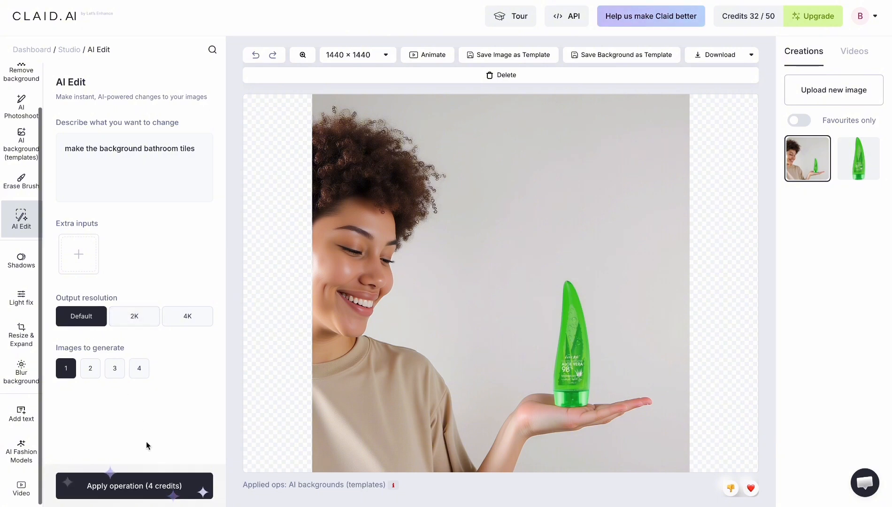
click(115, 483)
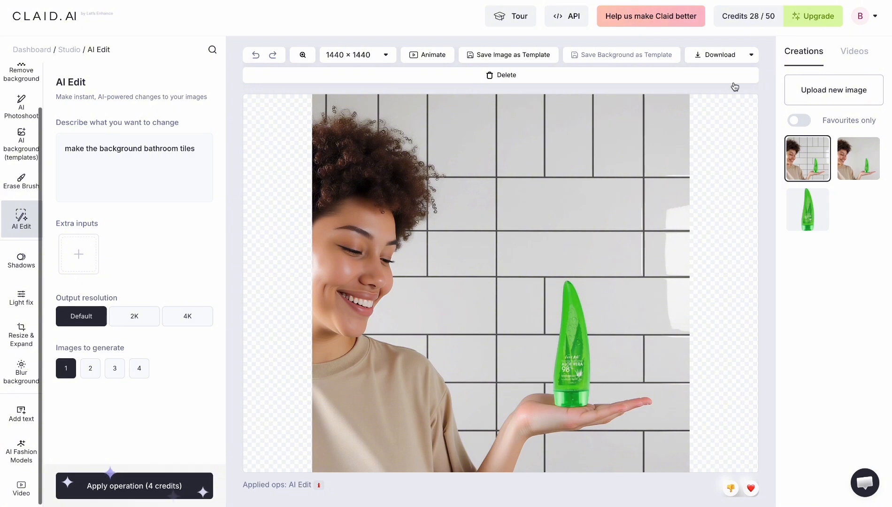
Download the edited bathroom-tile image as a PNG with Best compression.
click(752, 55)
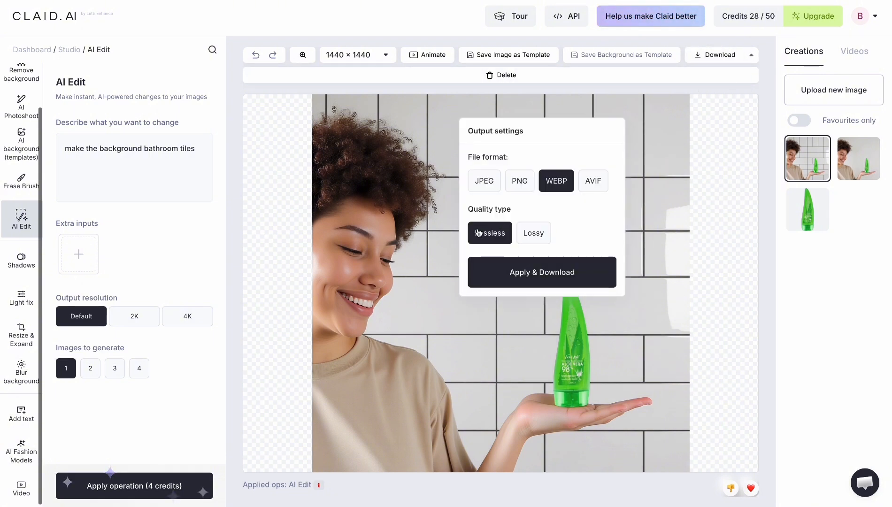
click(519, 181)
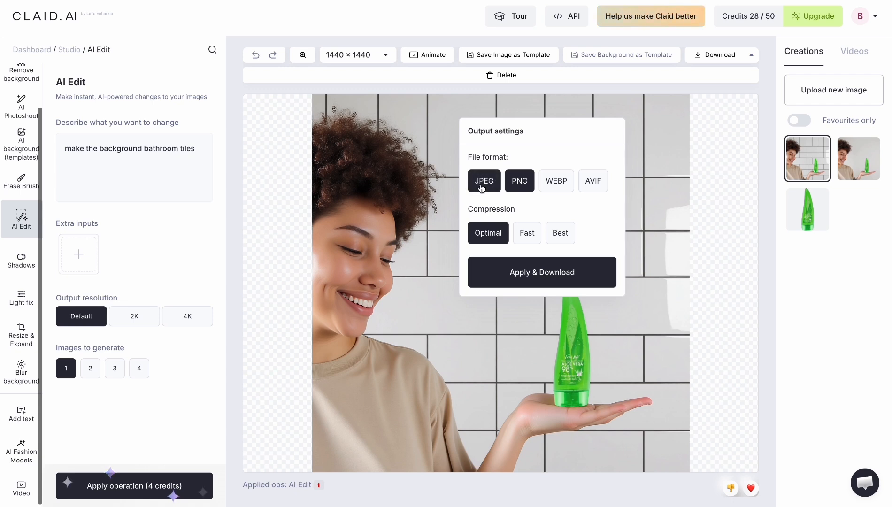
click(484, 182)
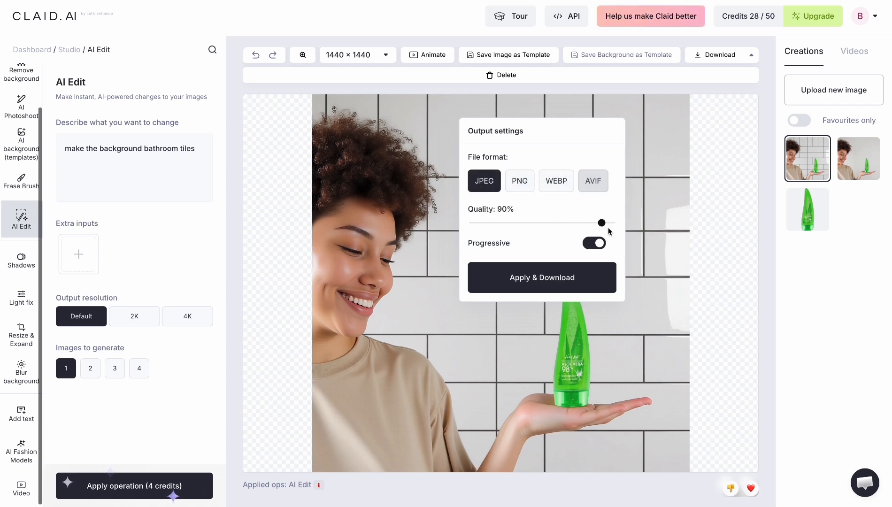
click(595, 184)
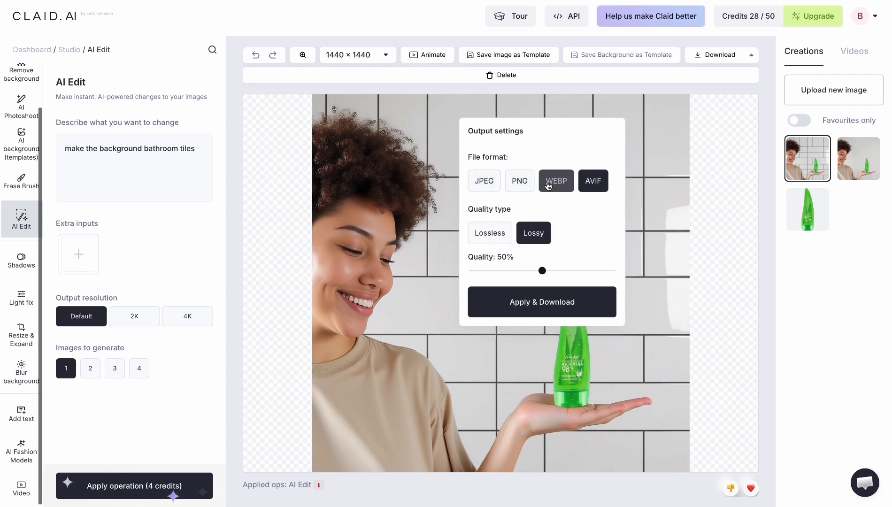
click(520, 182)
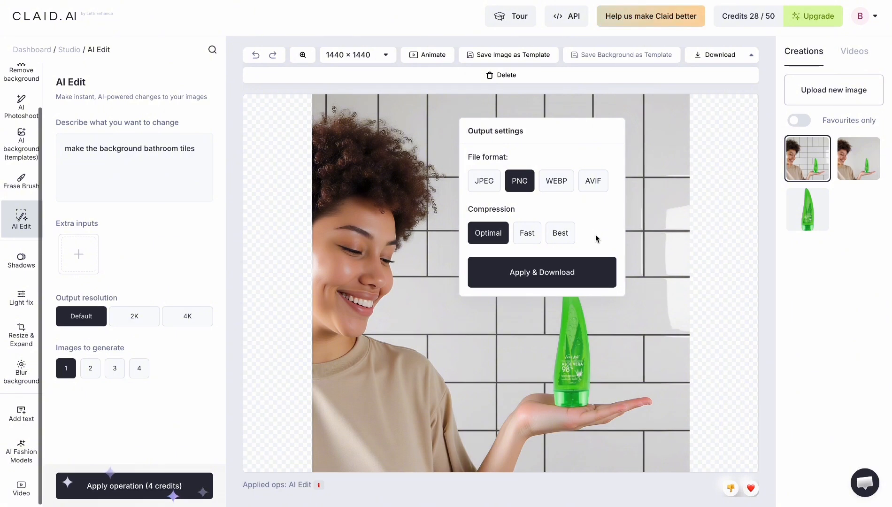
click(561, 237)
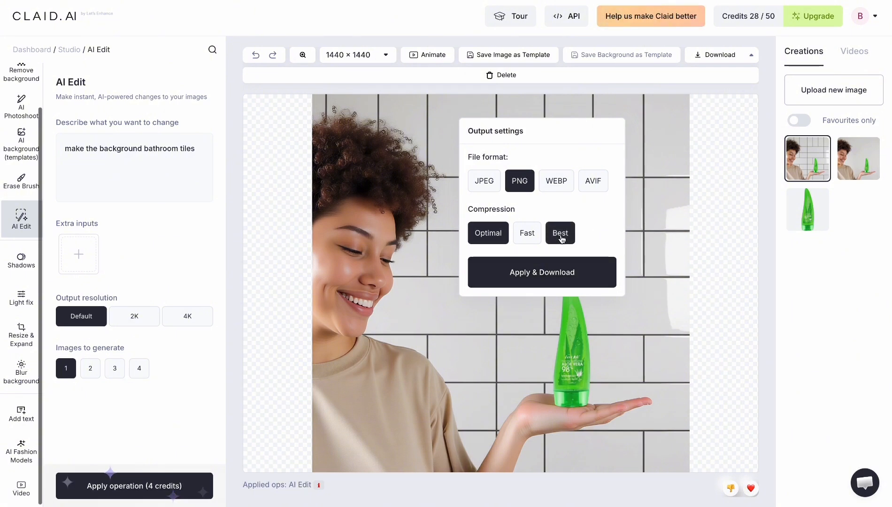
click(554, 276)
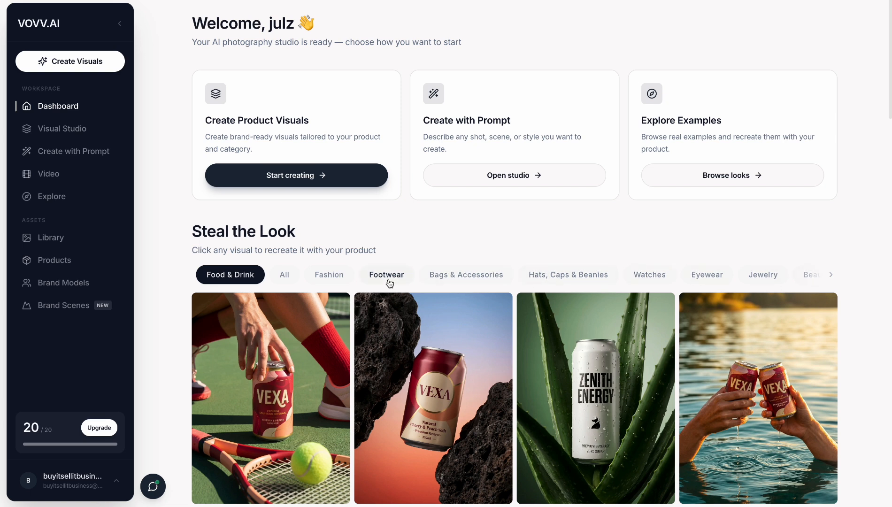
In VOVV.AI, filter the Steal the Look gallery by Beauty & Fragrance and recreate the Aurelune Sable Veil visual set among aloe leaves.
click(832, 278)
click(622, 276)
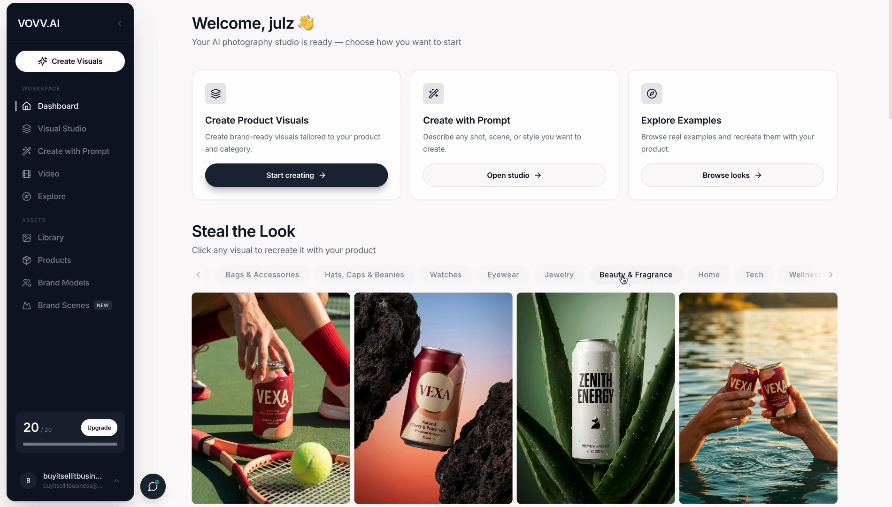
scroll(547, 399, down, 8)
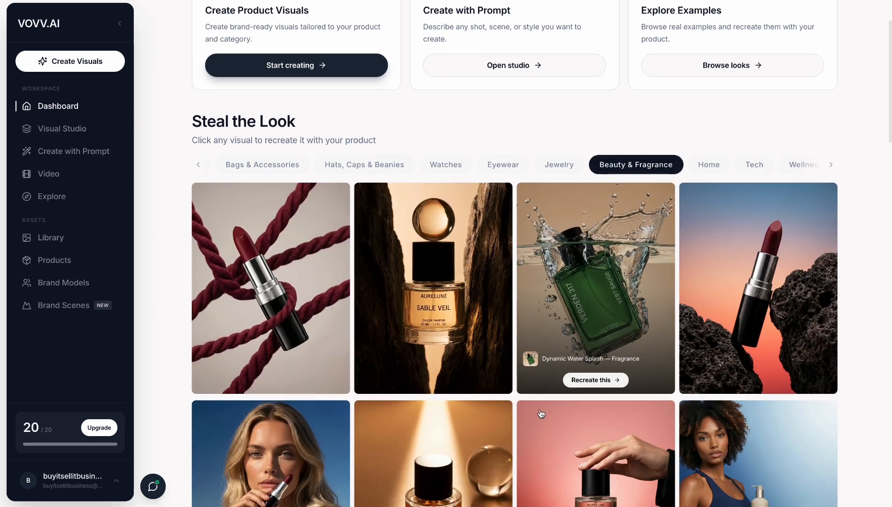
scroll(547, 398, down, 10)
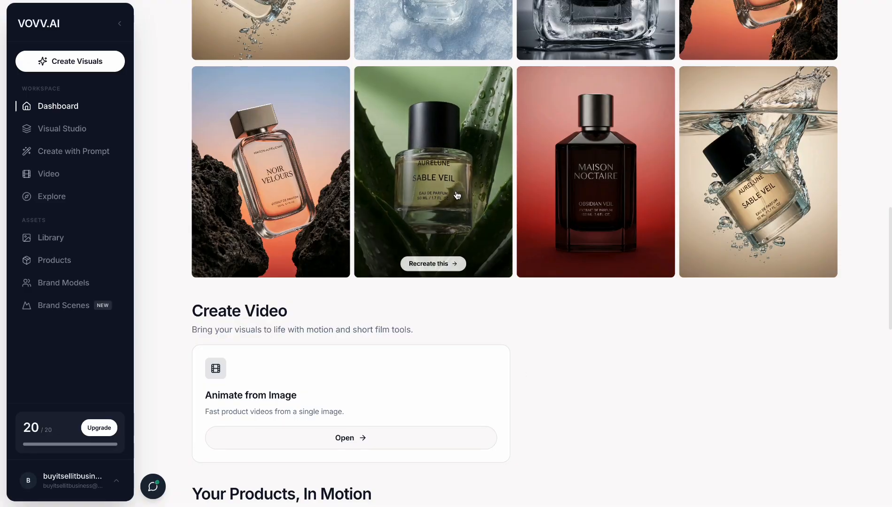
click(458, 190)
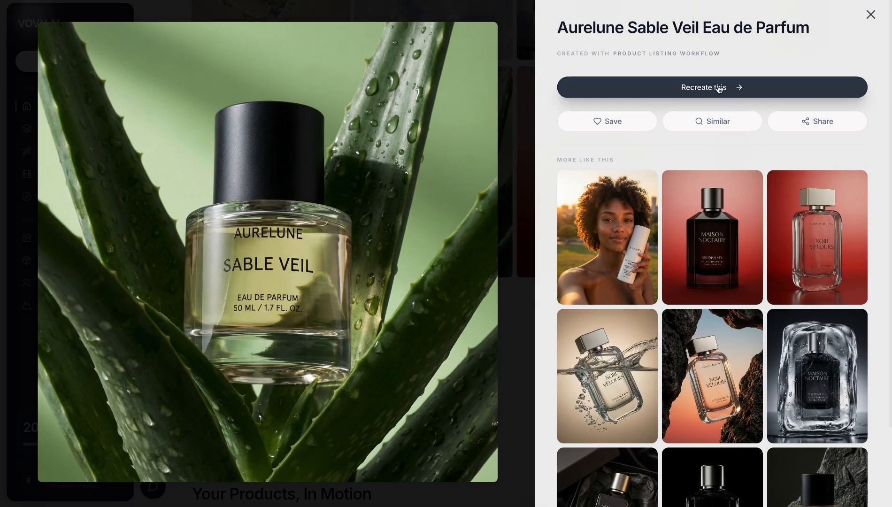
click(718, 88)
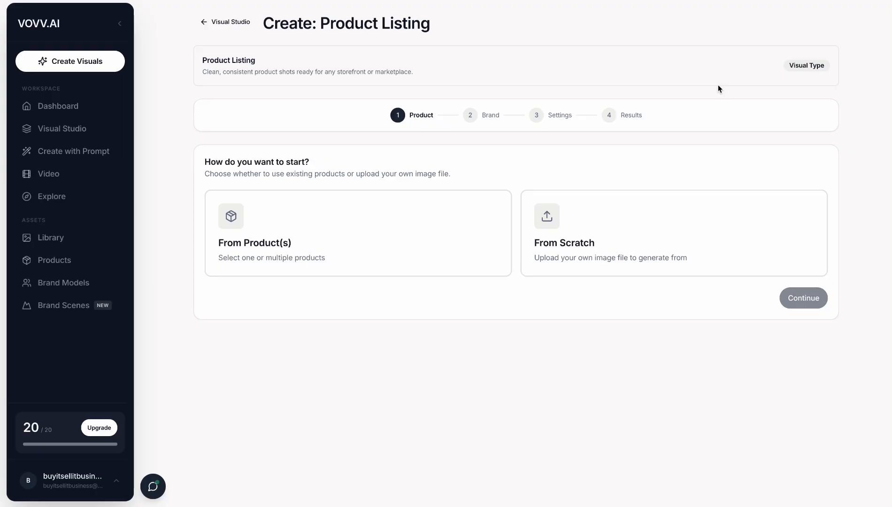
Start the product listing from products and upload the aloe vera tube screenshot from Downloads as a new product's main photo.
click(300, 234)
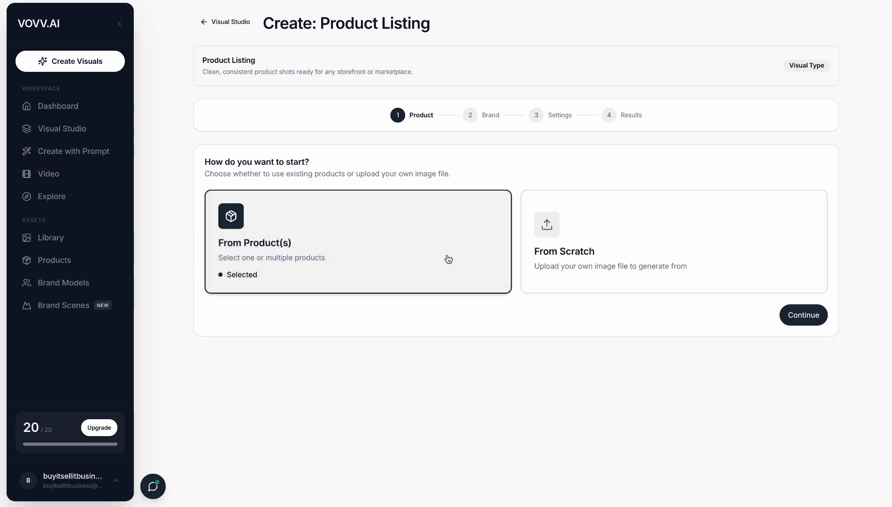
click(800, 322)
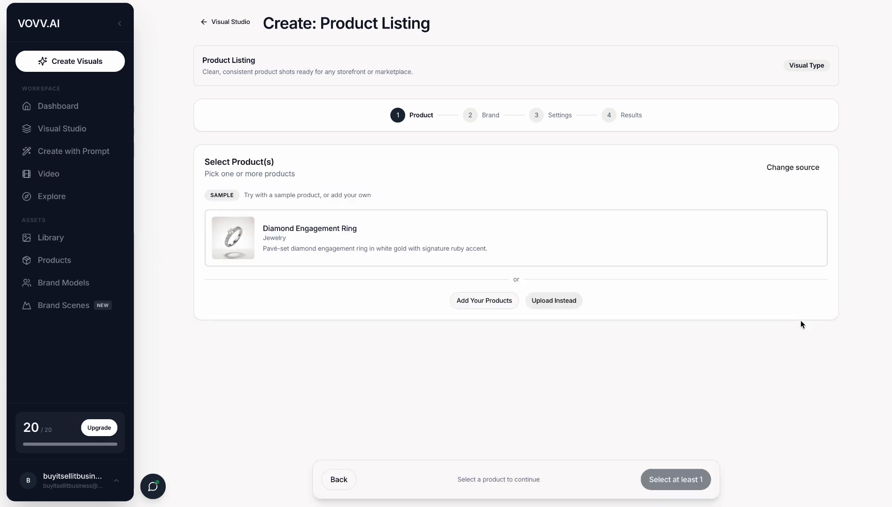
click(488, 298)
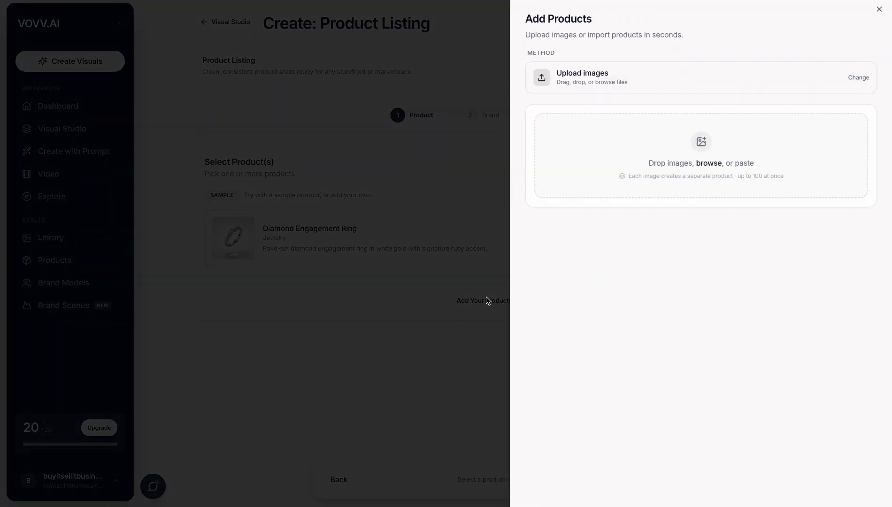
click(685, 156)
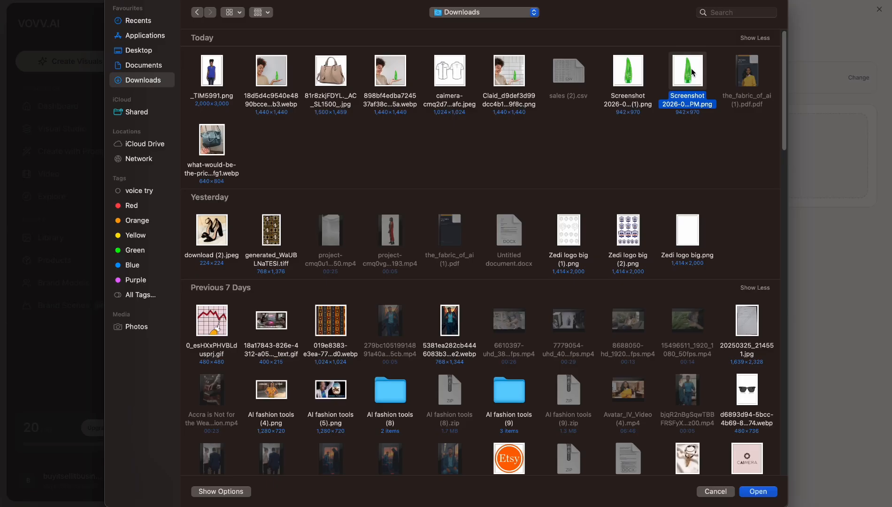
double_click(691, 68)
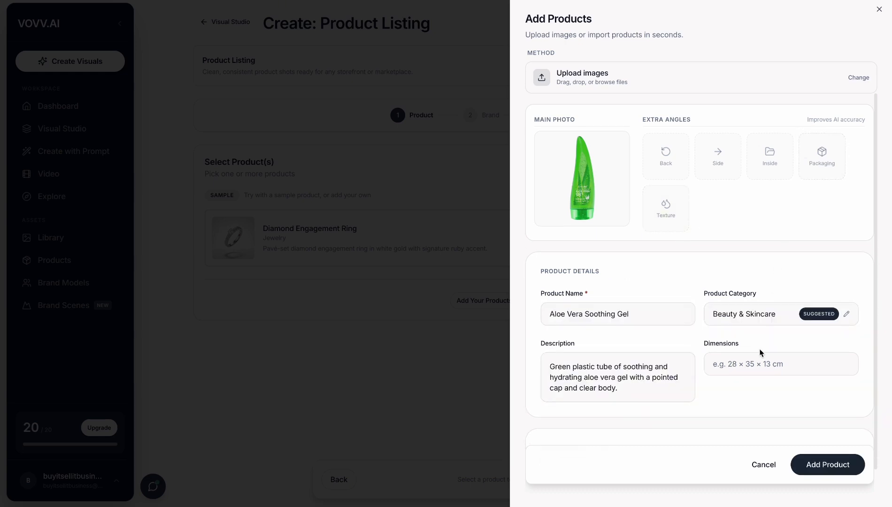
Add the product with its suggested details and continue with Aloe Vera Soothing Gel as the selected product.
scroll(761, 352, down, 1)
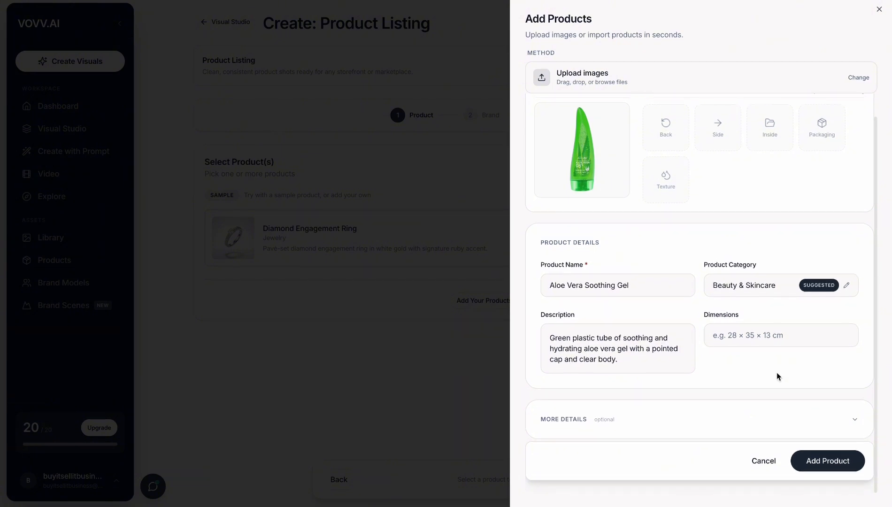
scroll(777, 374, up, 1)
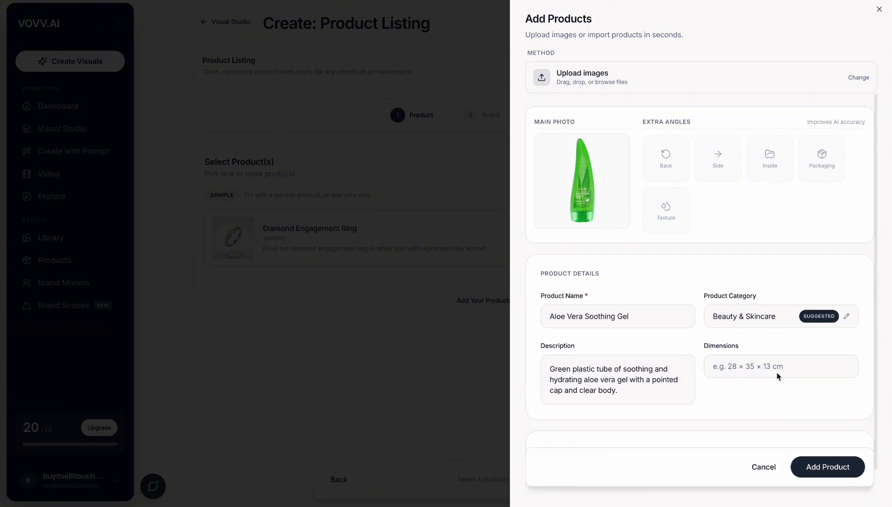
click(829, 460)
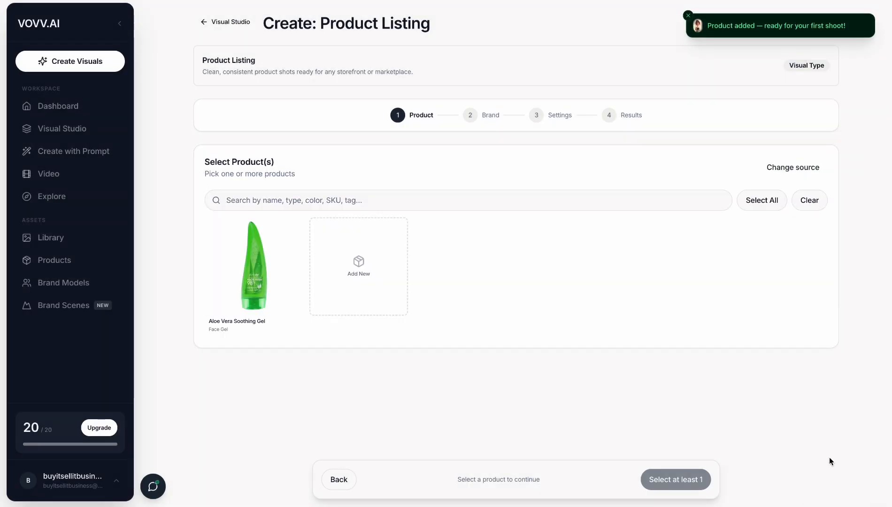
click(257, 288)
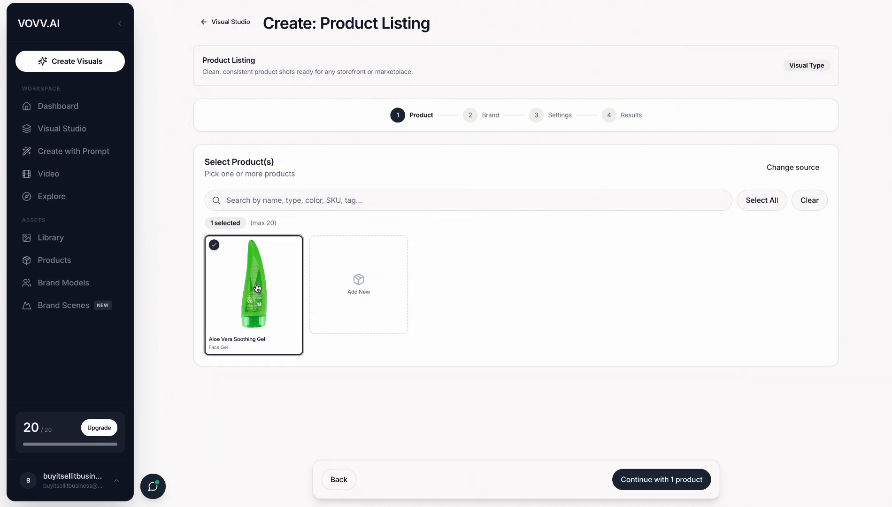
click(676, 486)
Select the Botanical Oasis scene from the Product Editorial scenes for the aloe vera product.
scroll(678, 488, down, 5)
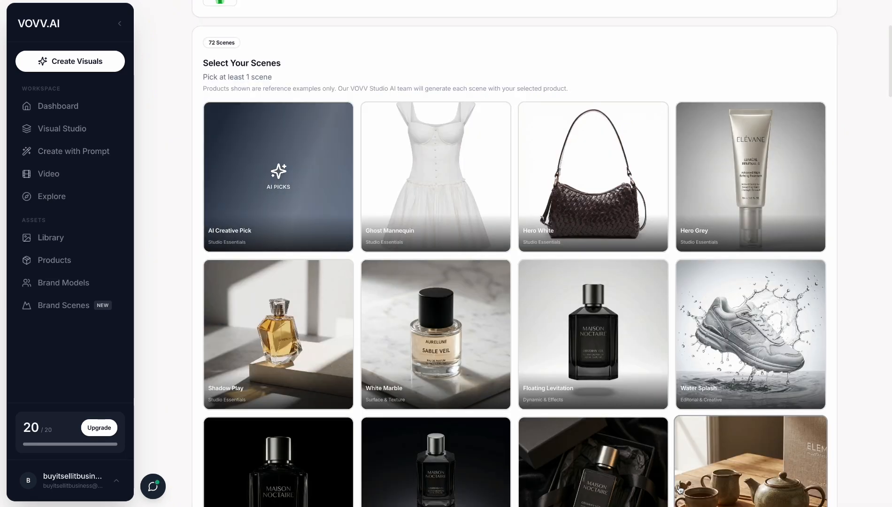
scroll(679, 489, down, 7)
scroll(678, 490, down, 5)
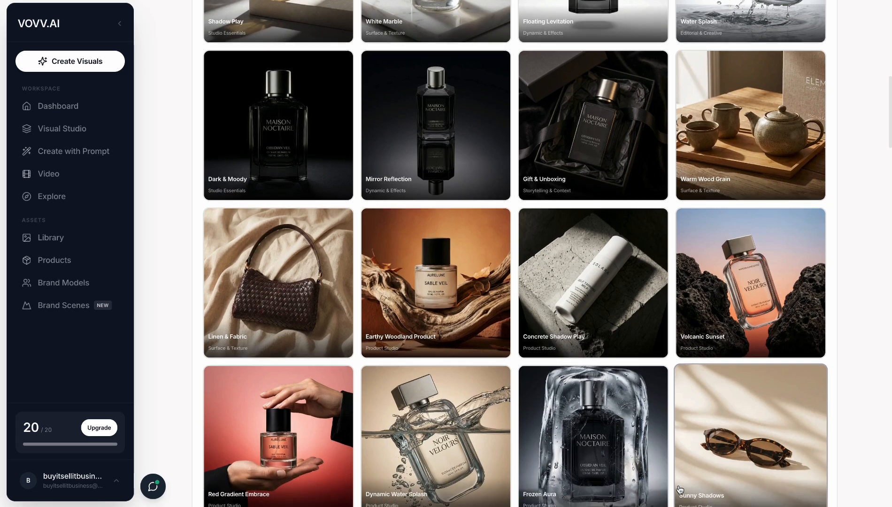
scroll(679, 490, down, 7)
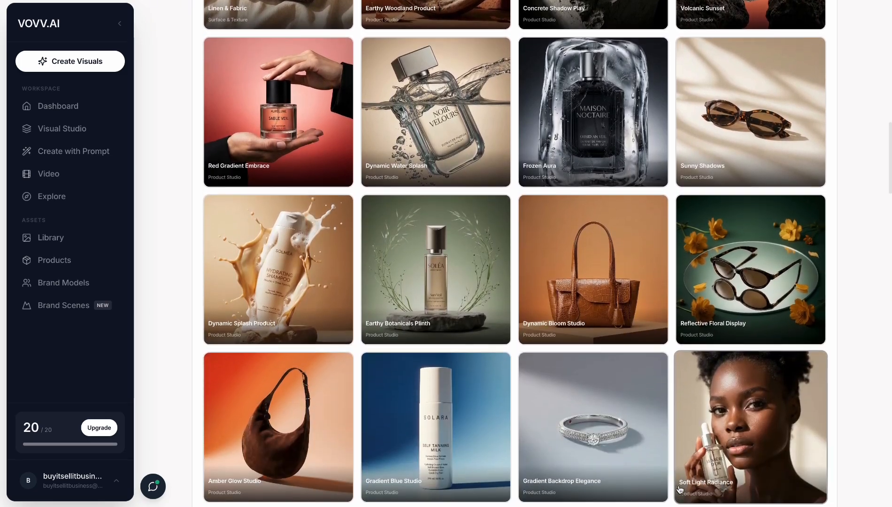
scroll(680, 489, down, 8)
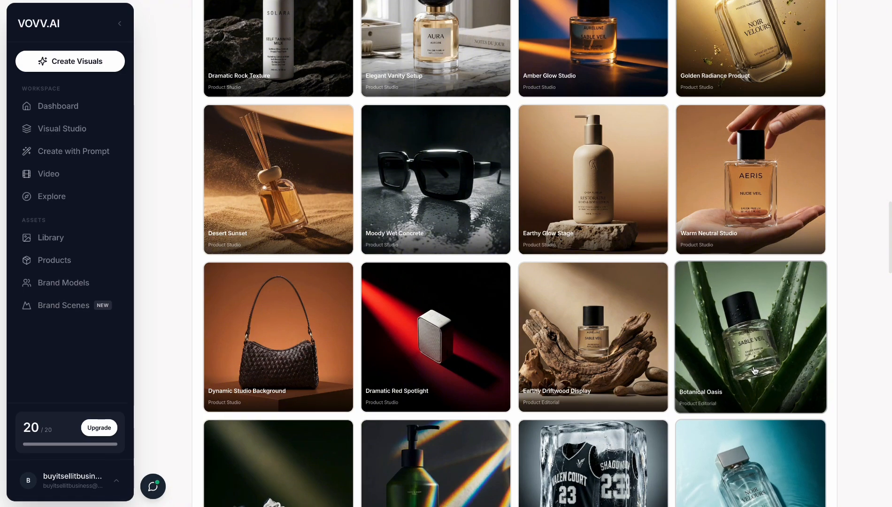
click(750, 353)
Set the image size to 1:1 Square and generate the front-only product visual.
scroll(751, 353, down, 20)
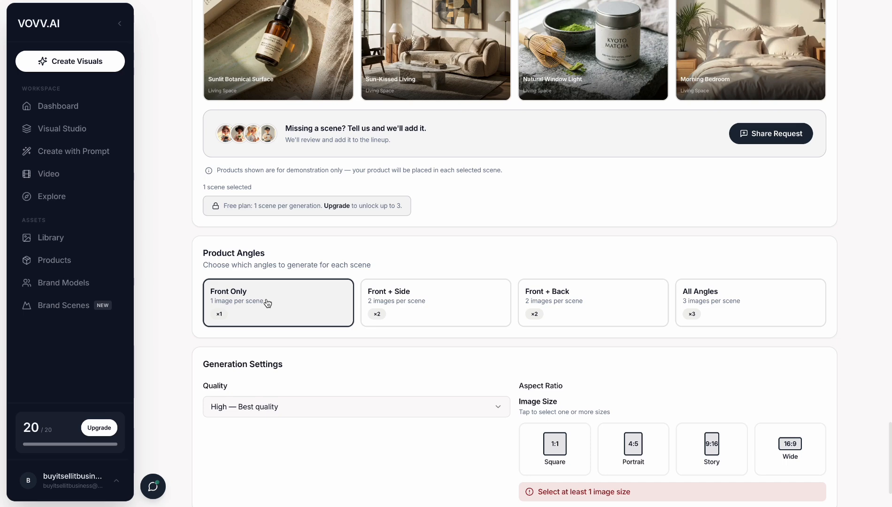
scroll(373, 432, down, 3)
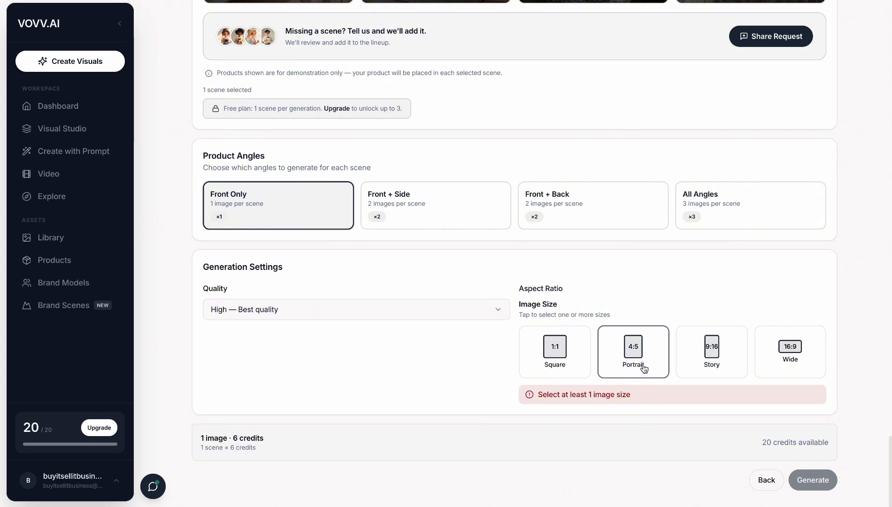
click(569, 362)
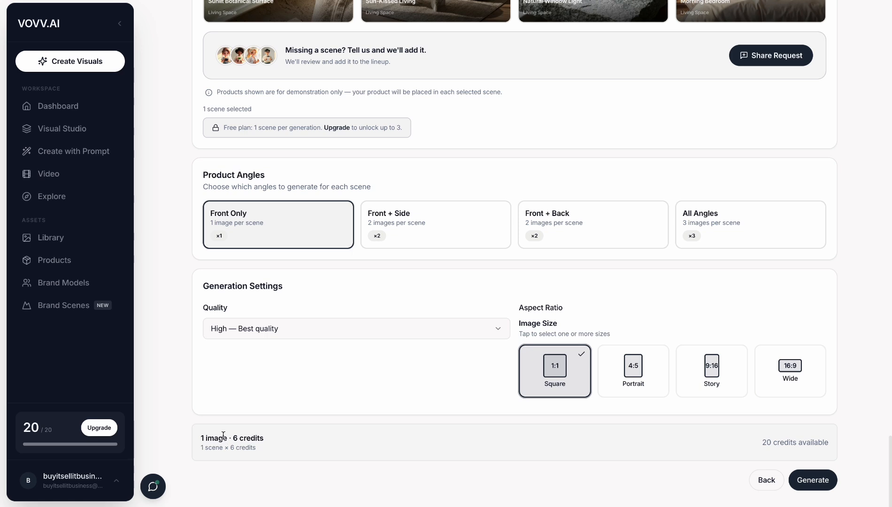
scroll(587, 364, down, 1)
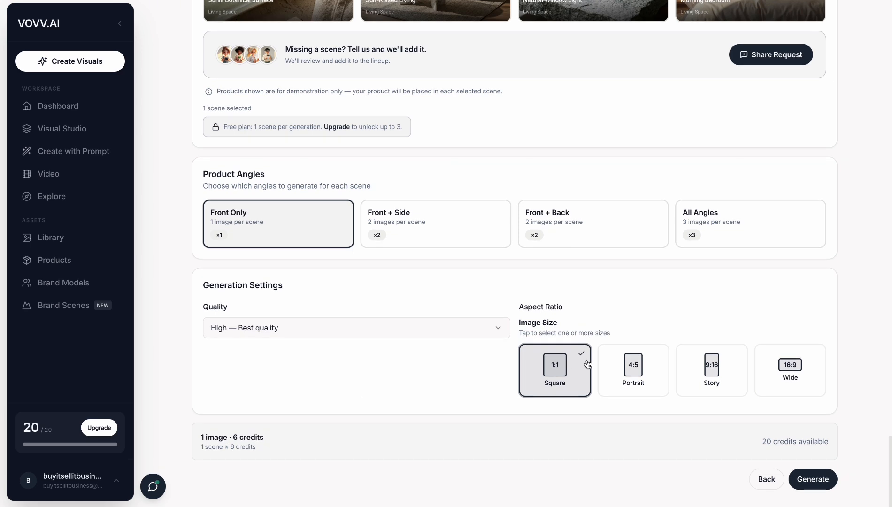
scroll(588, 365, up, 1)
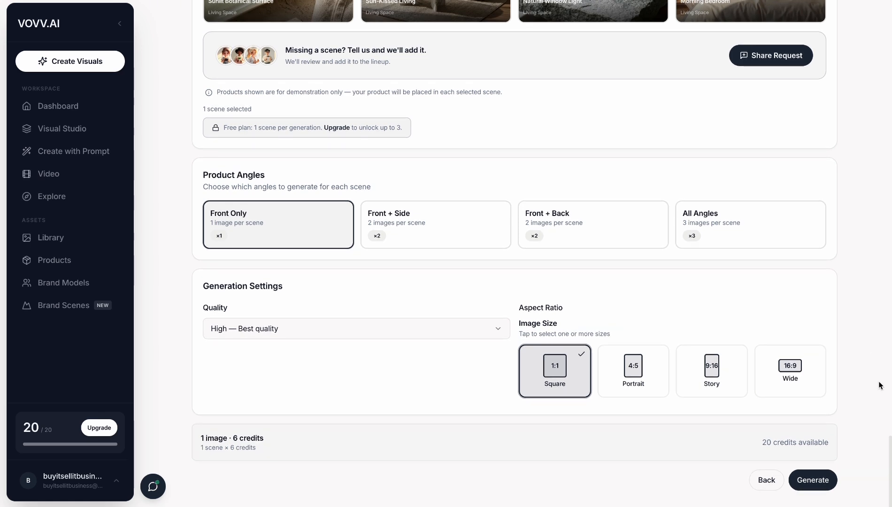
click(825, 479)
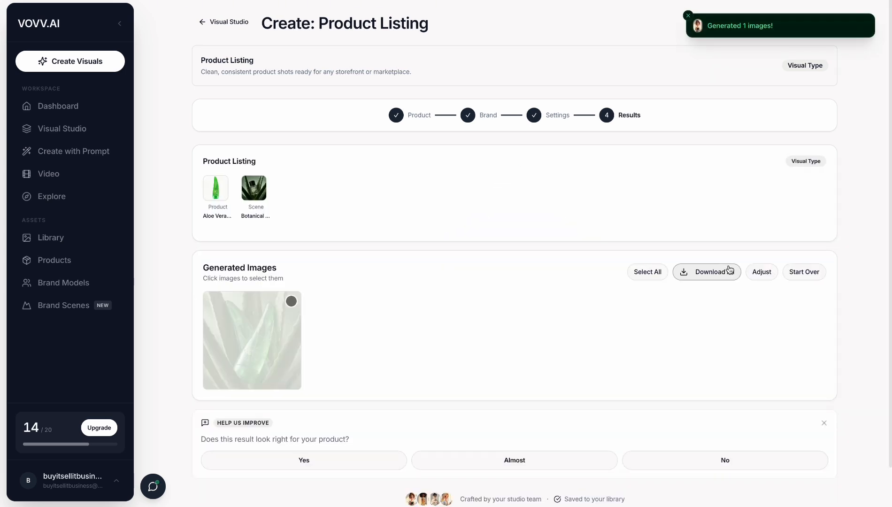
Examine the generated aloe vera image in the results and view it in the library.
mouse_move(281, 329)
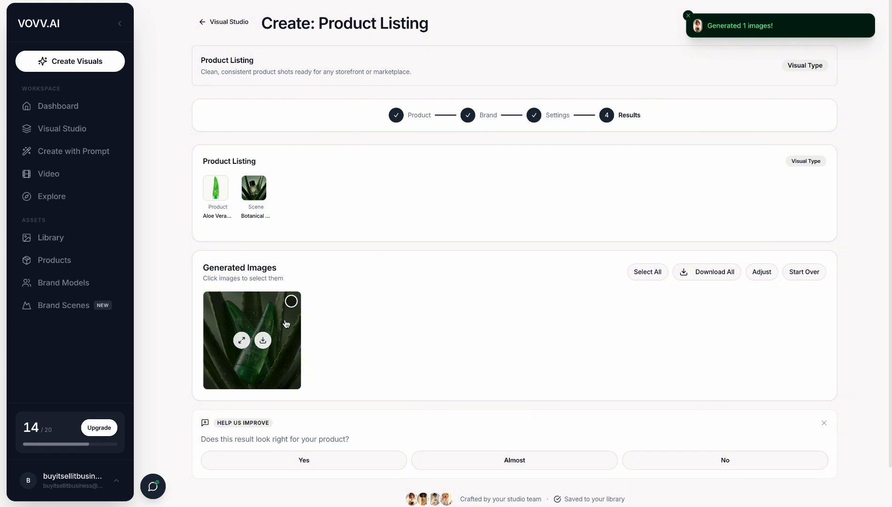
scroll(291, 320, down, 2)
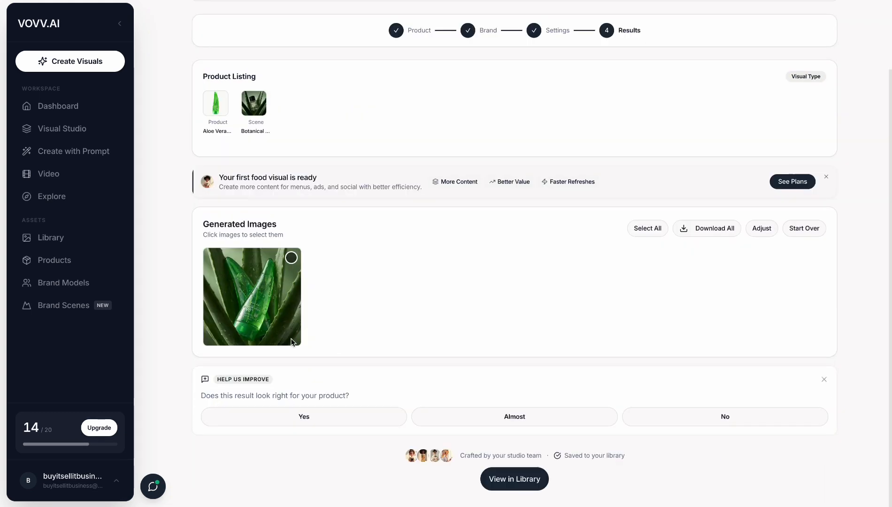
scroll(276, 309, up, 5)
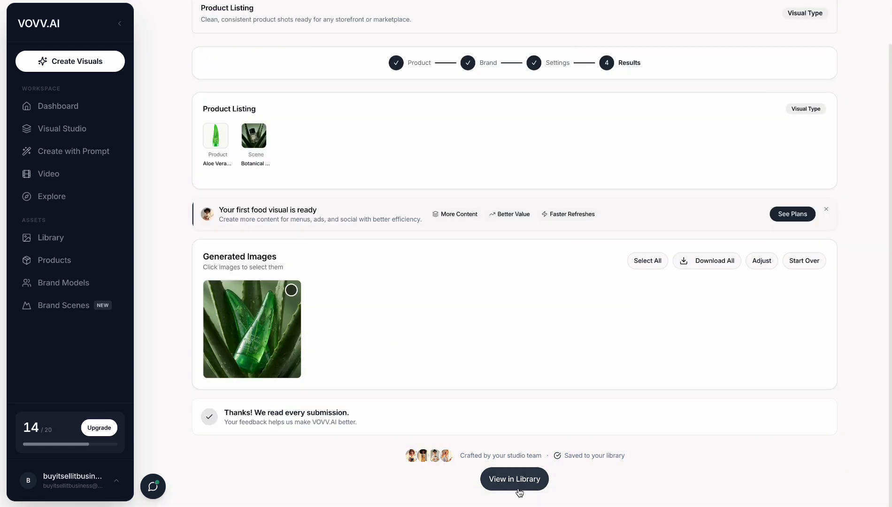
click(519, 490)
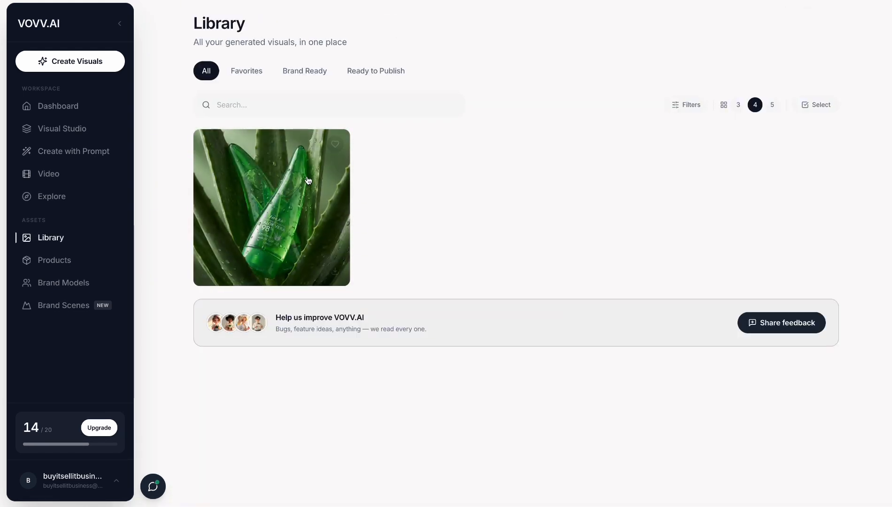
Edit the generated Aloe Vera Soothing Gel image with the prompt "remove the extra bottle at the back of the first bottle".
click(305, 181)
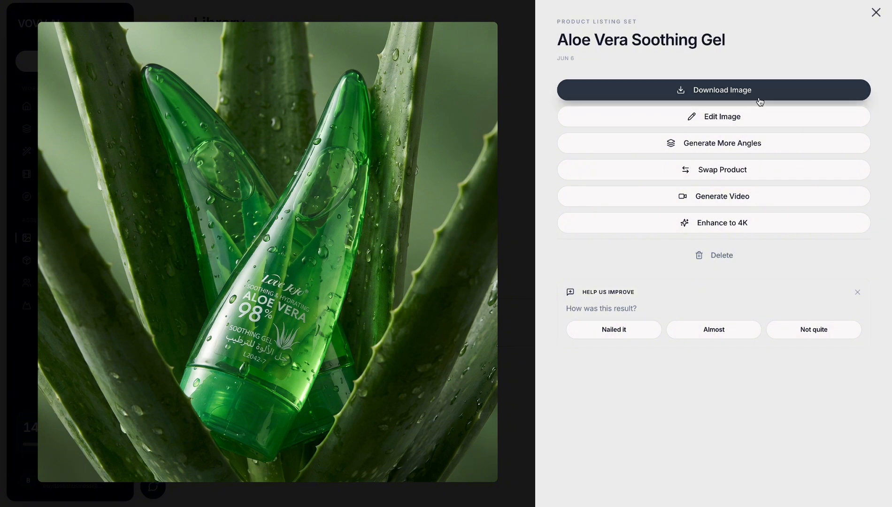
click(721, 118)
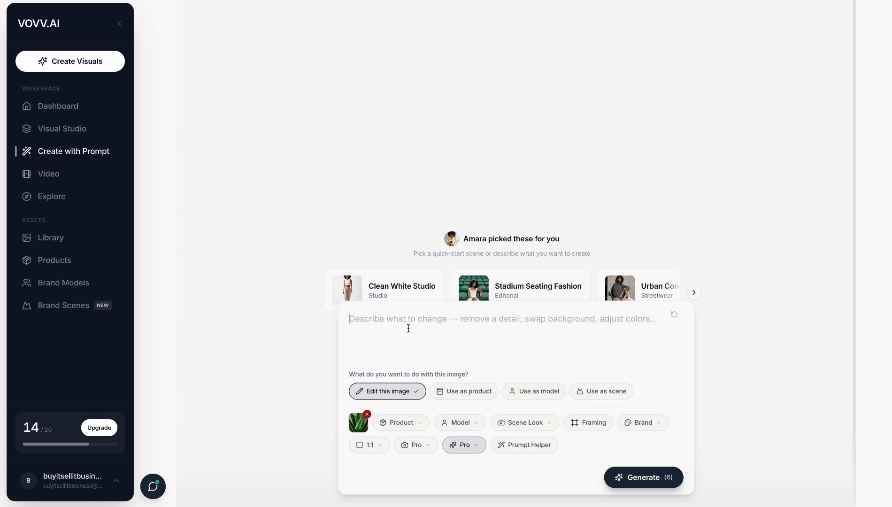
text(remove the extra)
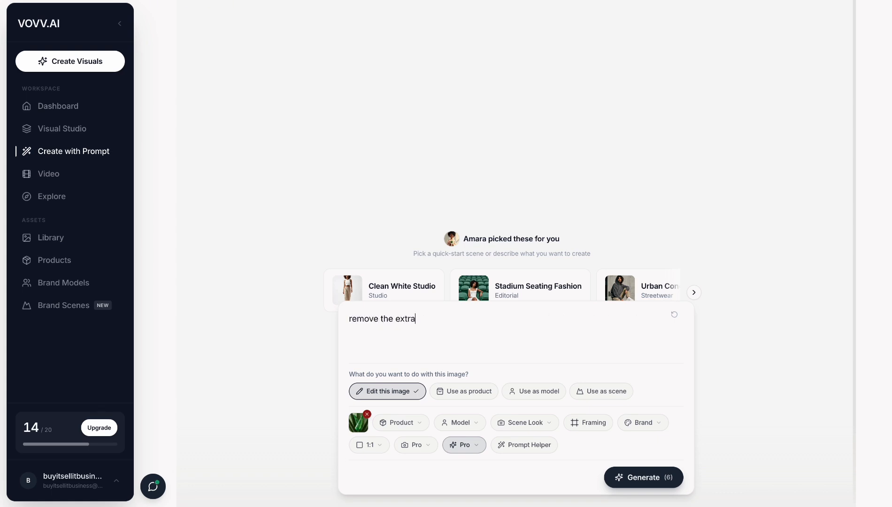
text( bottle a)
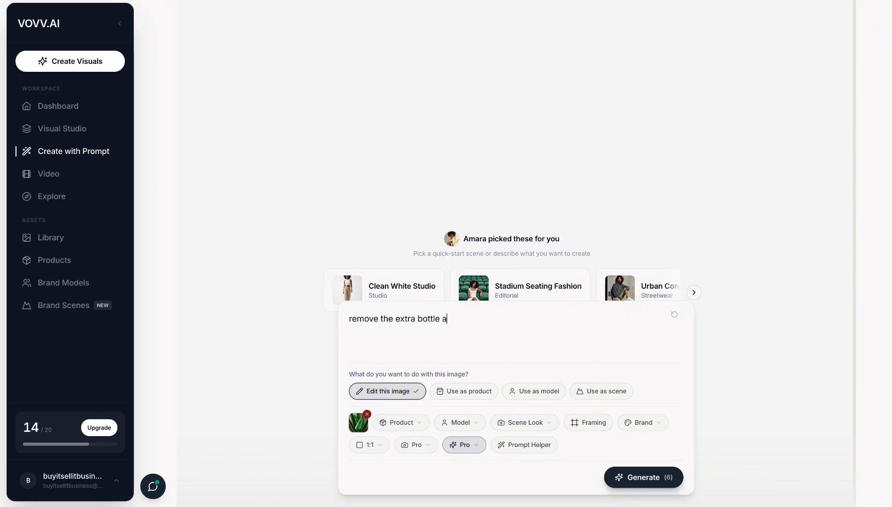
text(t the back of the forst bottle)
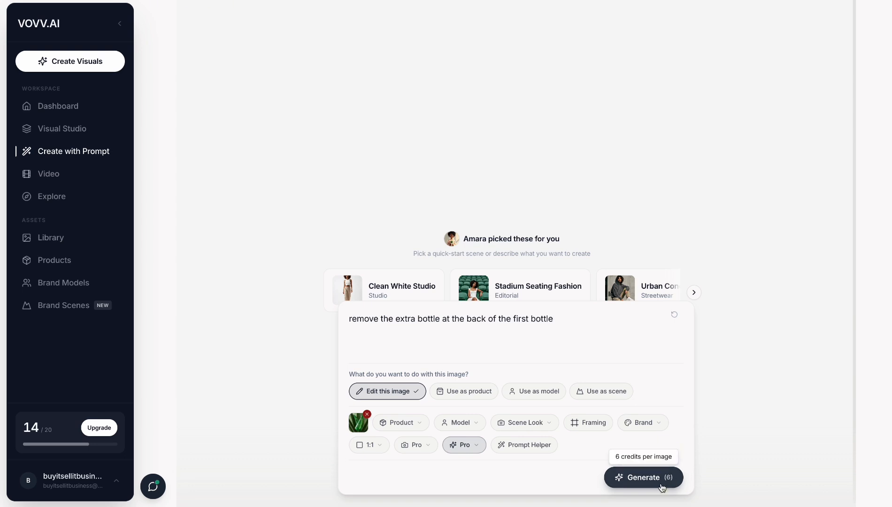
click(660, 484)
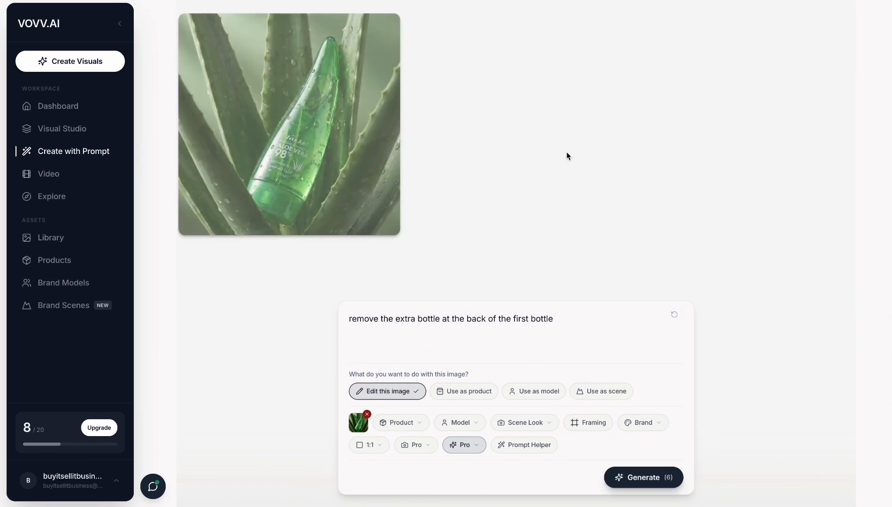
View the edited single-bottle image at full size, download it and close its detail view.
click(363, 149)
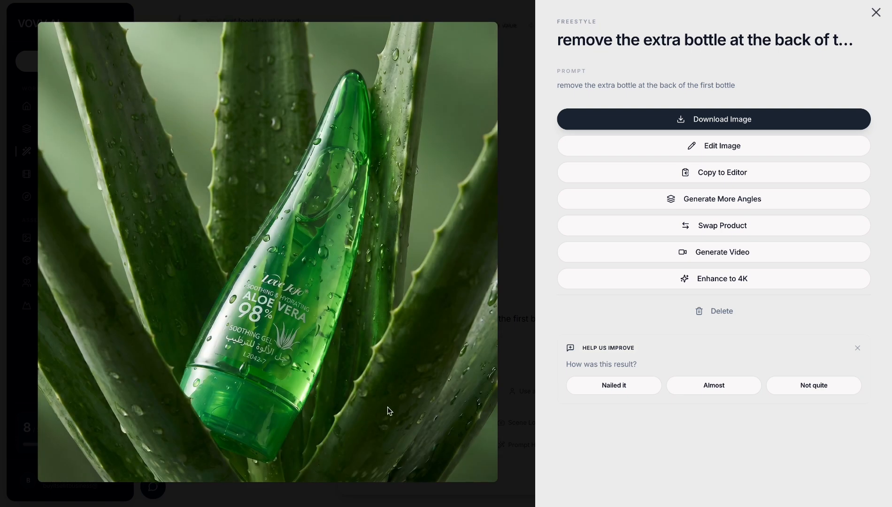
click(751, 120)
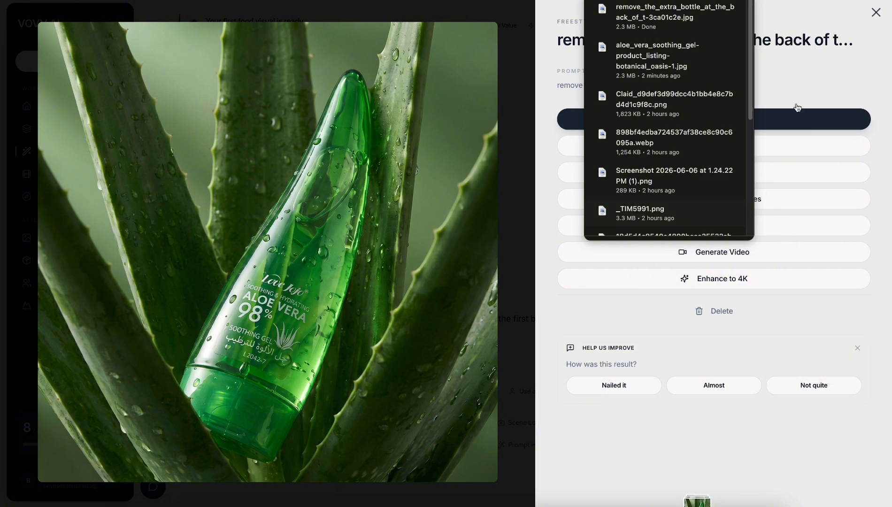
click(876, 14)
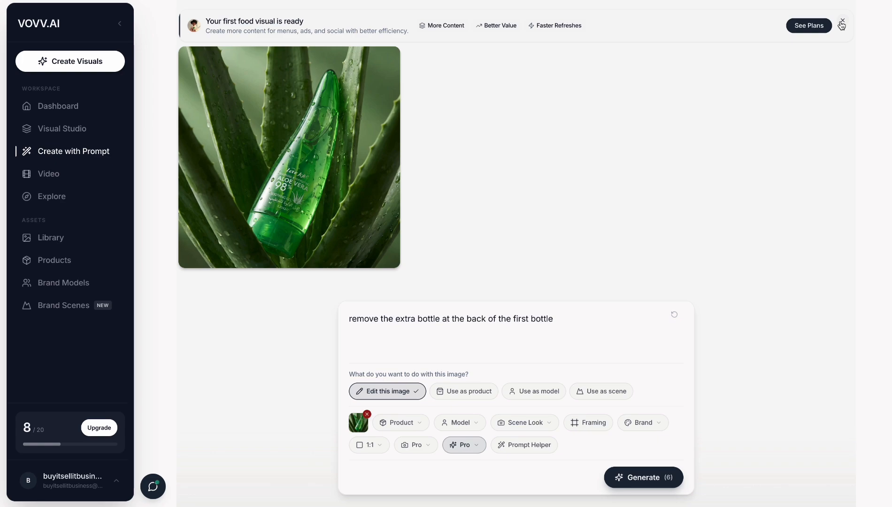
Review the Starter, Growth and Pro subscription plans with monthly and annual billing, then close the plan overview.
click(816, 26)
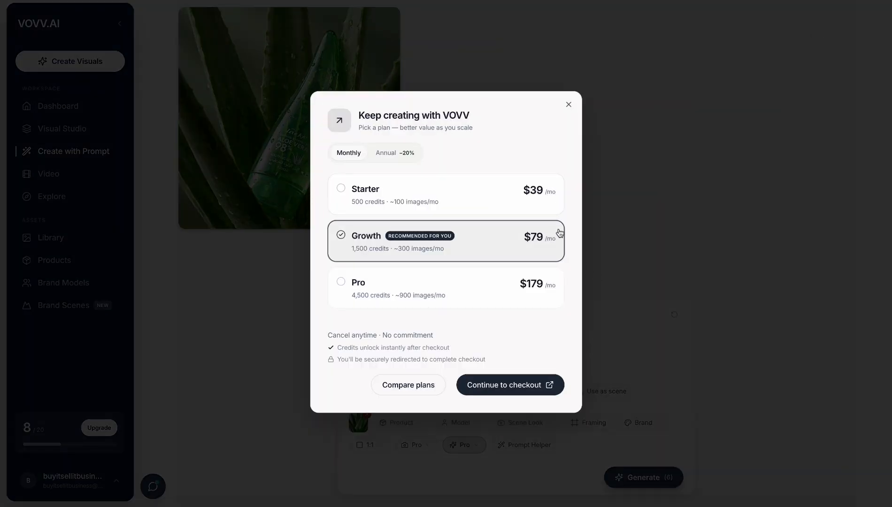
click(396, 191)
click(506, 249)
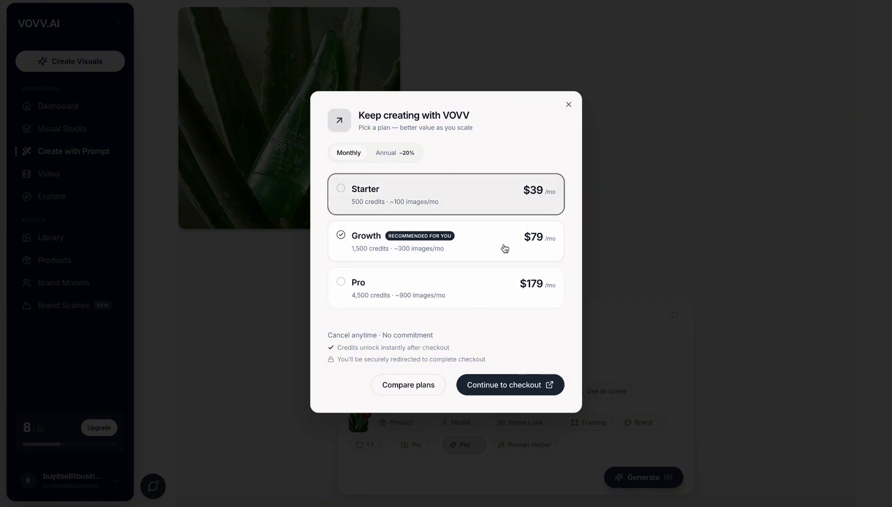
click(486, 297)
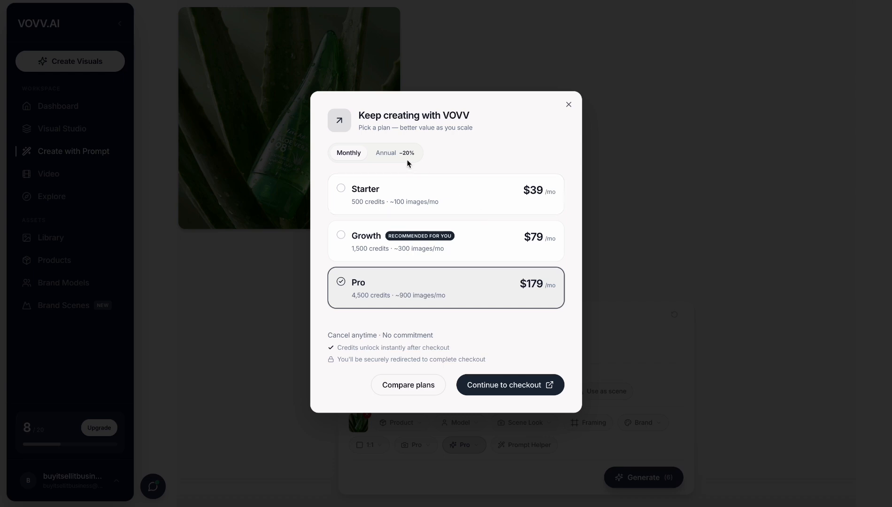
click(394, 153)
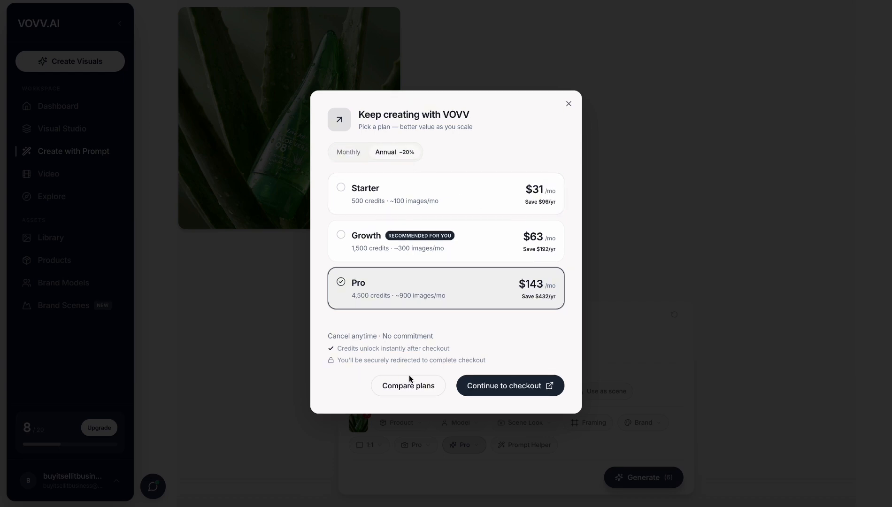
click(568, 104)
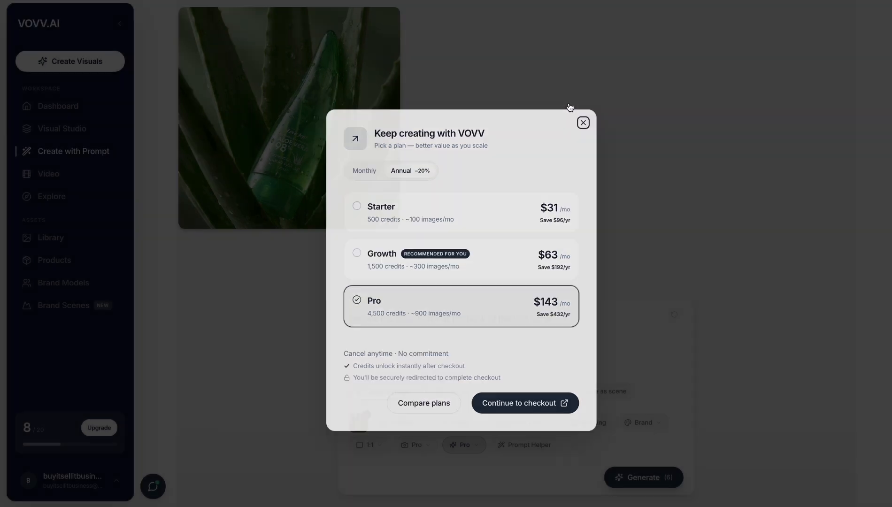